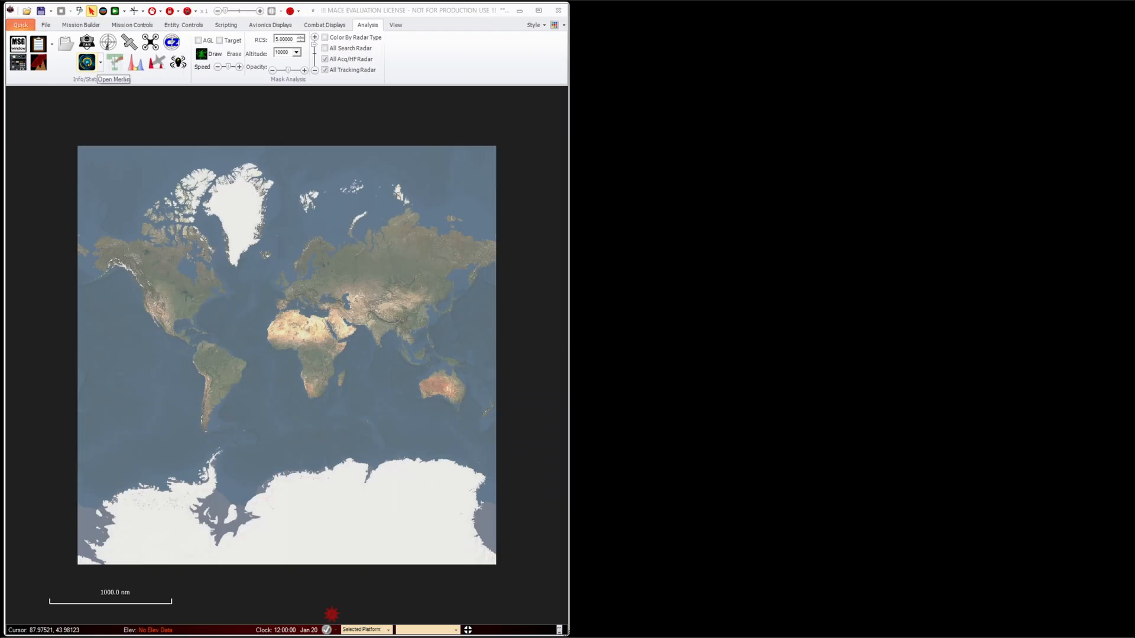
Open Merlin, enable its MCP server in the Merlin settings, and fit the dashboard window beside the map
{"action": "left_click", "coordinate": [87, 62]}
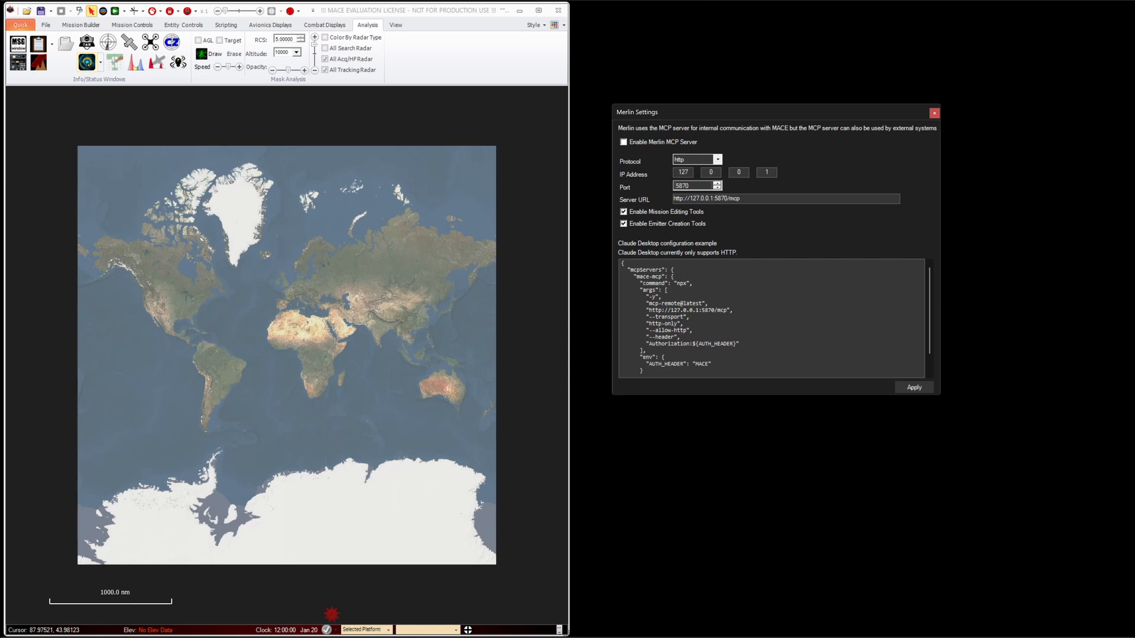
{"action": "left_click_drag", "start_coordinate": [665, 104], "coordinate": [655, 88]}
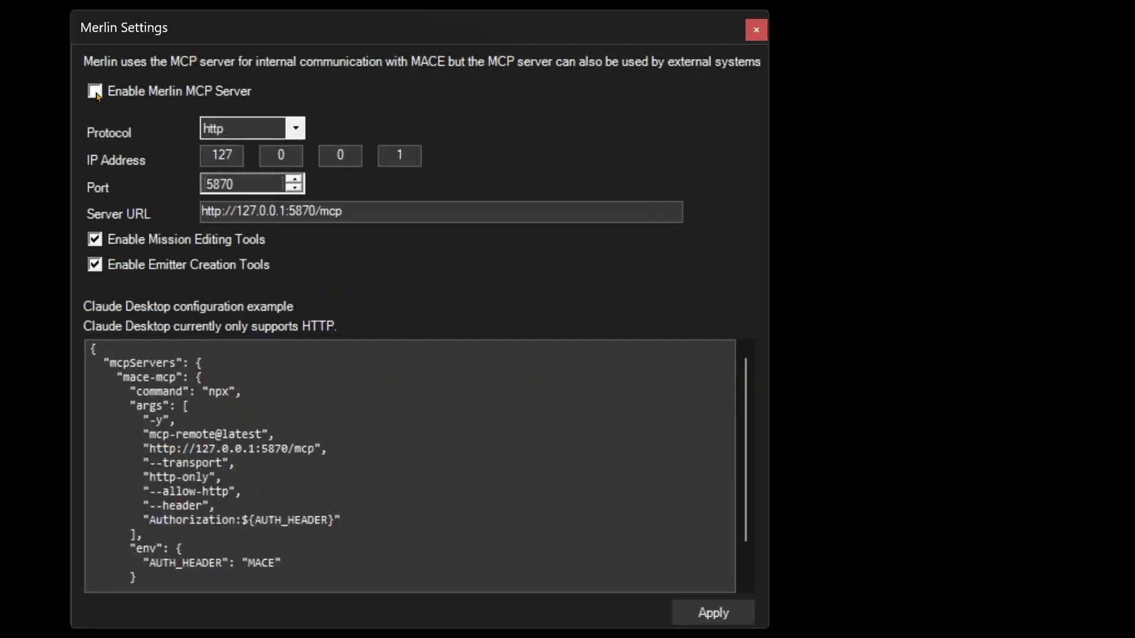
{"action": "left_click", "coordinate": [96, 91]}
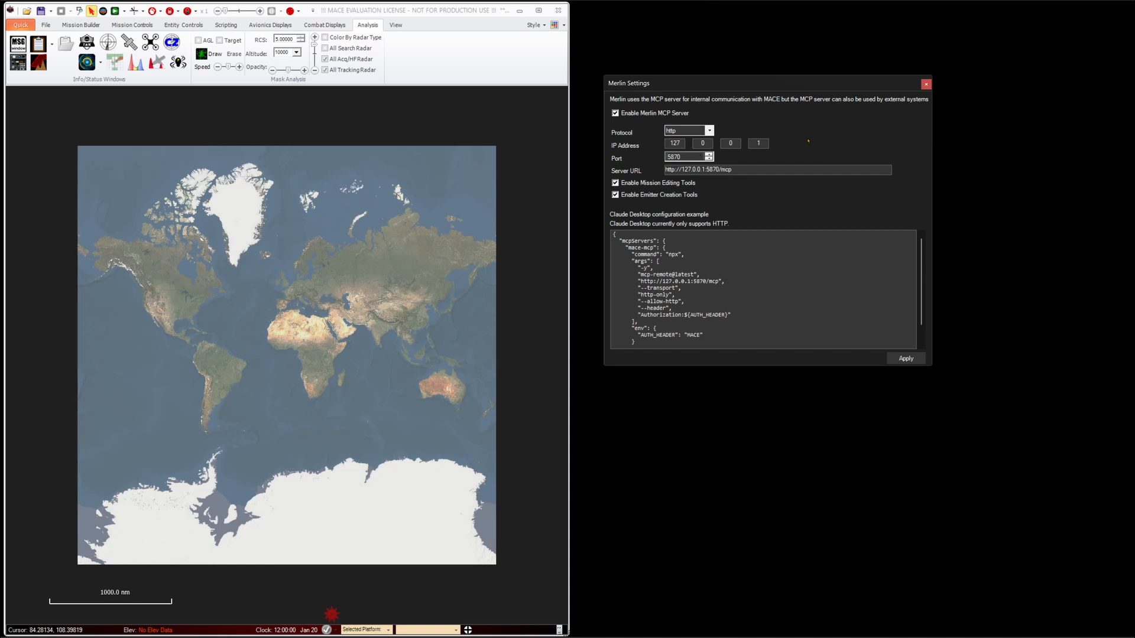
{"action": "left_click", "coordinate": [916, 359]}
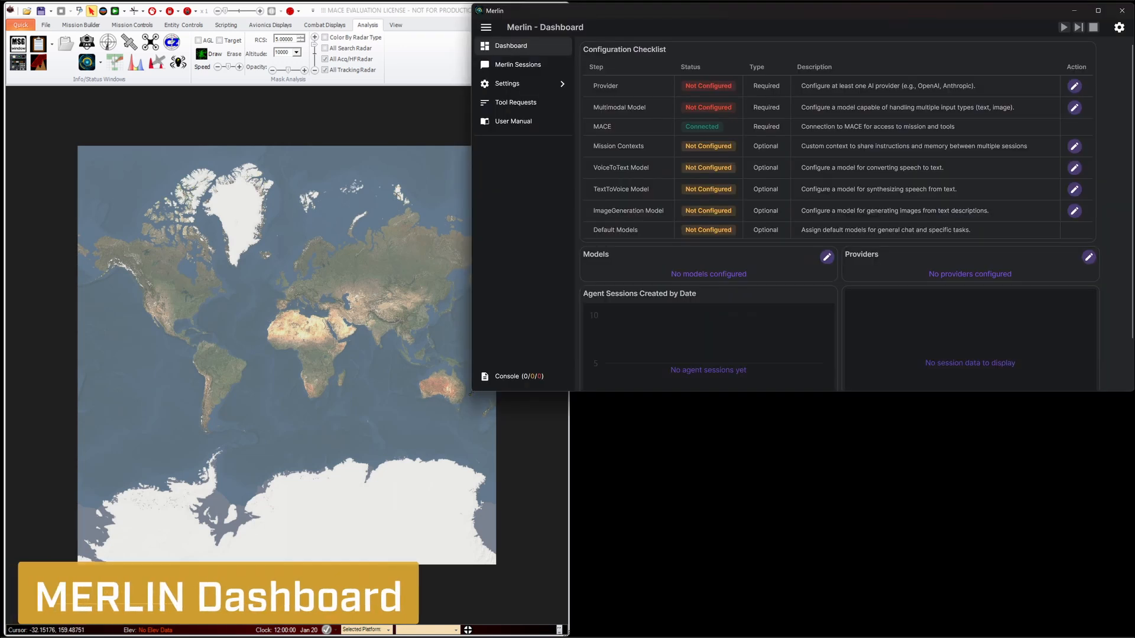
{"action": "left_click_drag", "start_coordinate": [456, 420], "coordinate": [569, 631]}
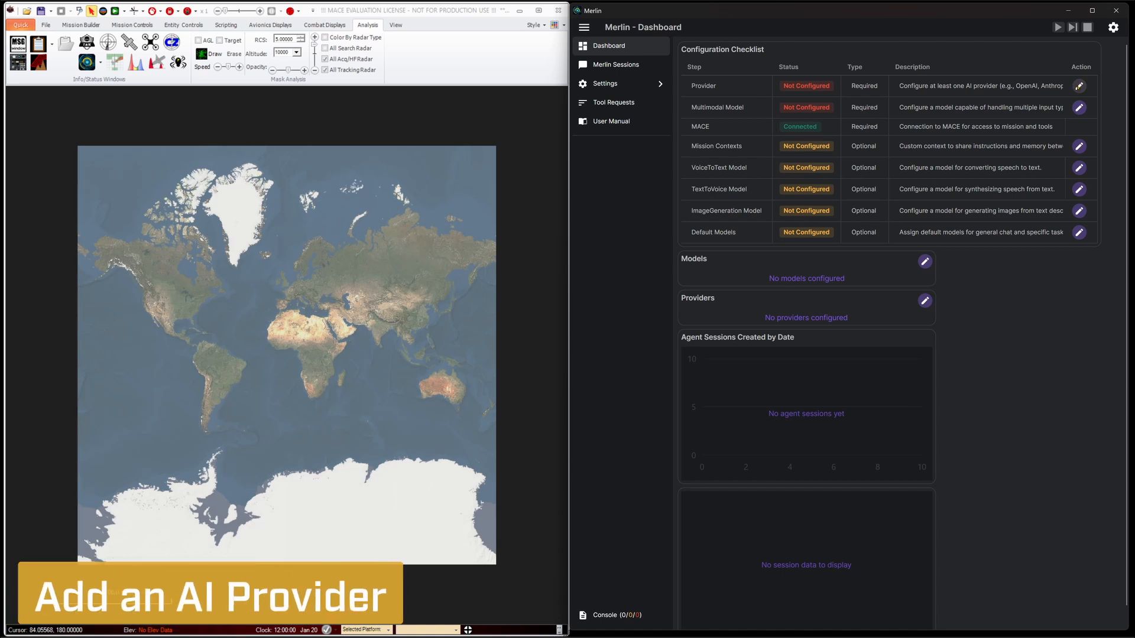
Add a new AI provider of type OpenAI, enter its API key, and save the provider
{"action": "left_click", "coordinate": [1078, 86]}
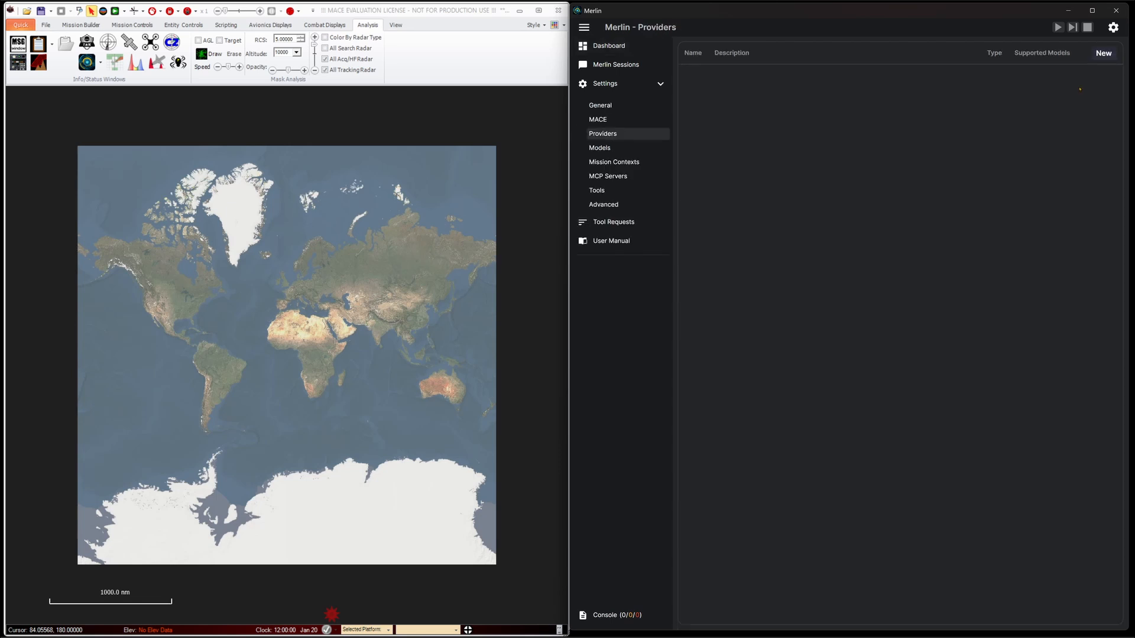
{"action": "left_click", "coordinate": [1103, 53]}
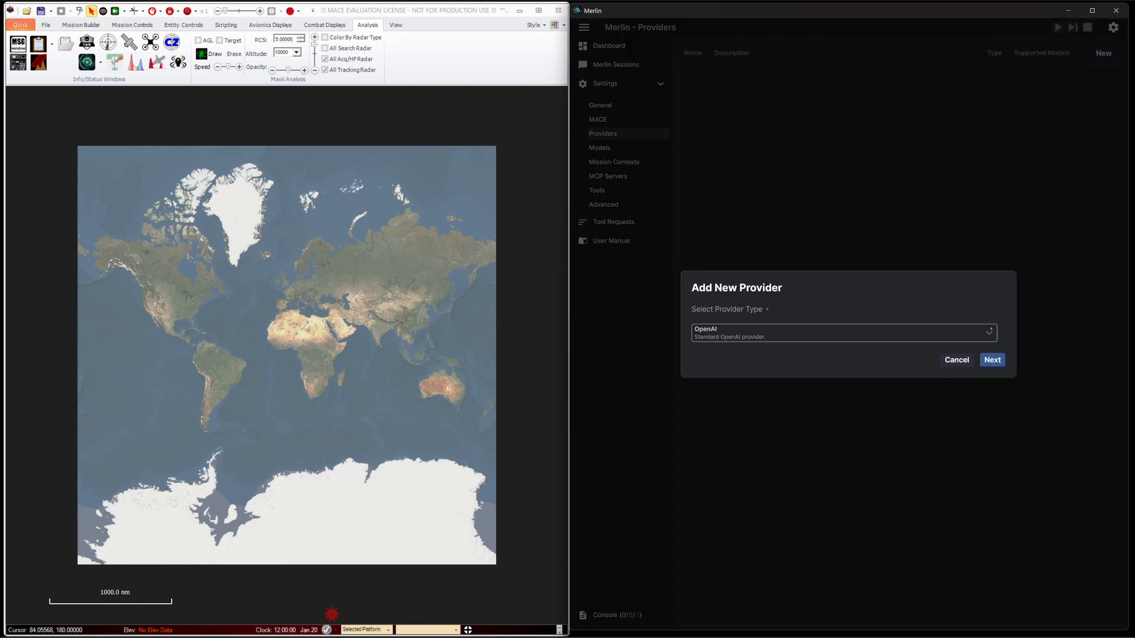
{"action": "left_click", "coordinate": [983, 334]}
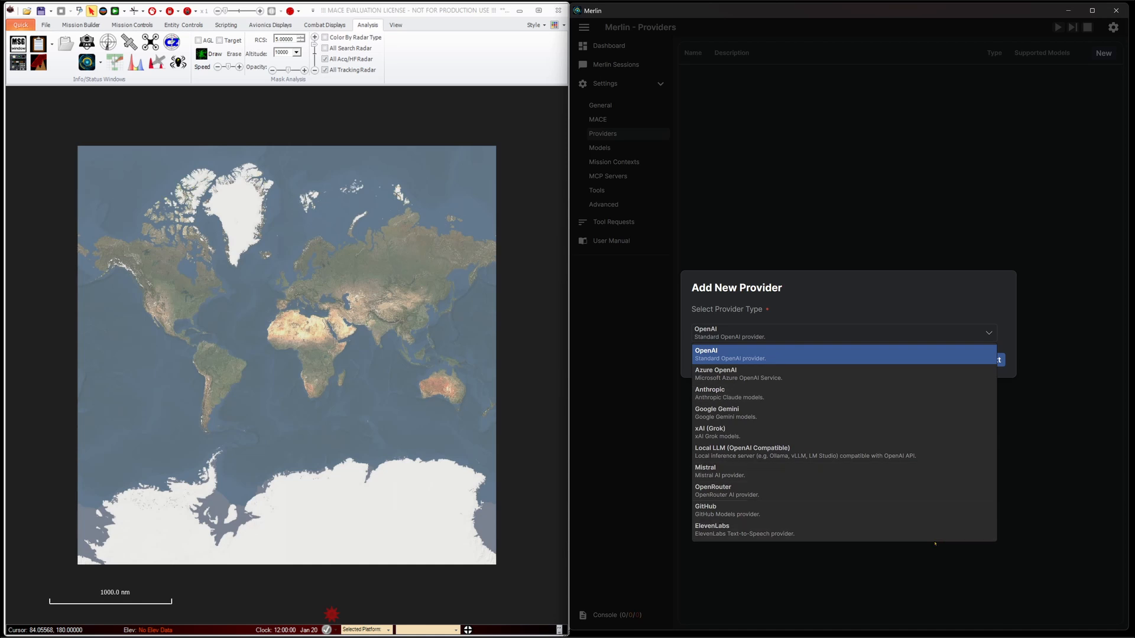
{"action": "left_click", "coordinate": [934, 357]}
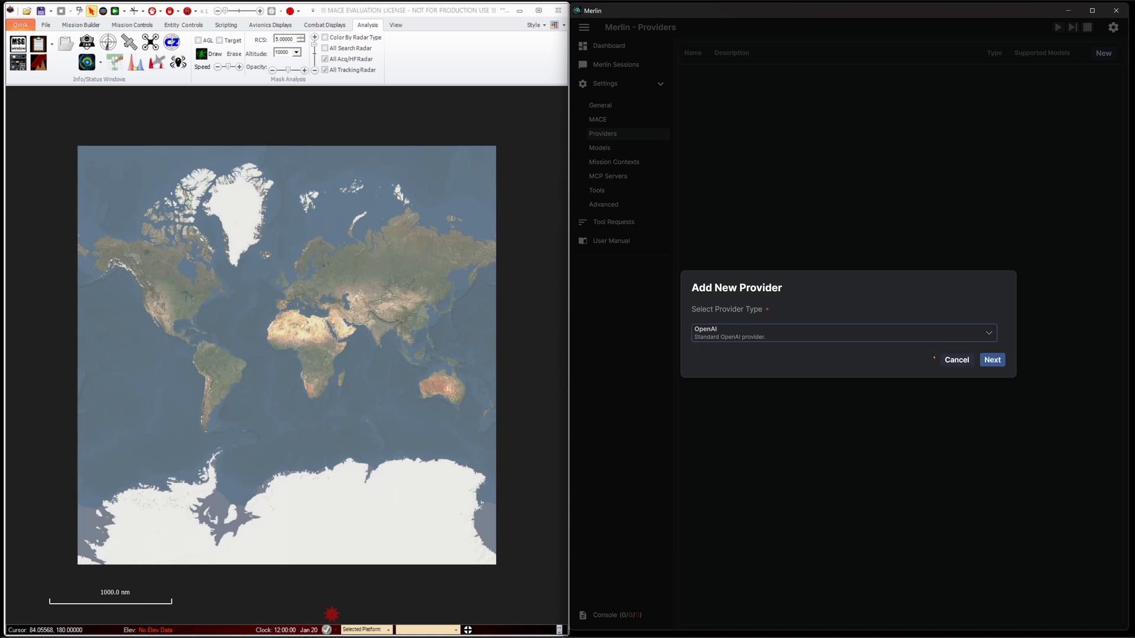
{"action": "left_click", "coordinate": [990, 360]}
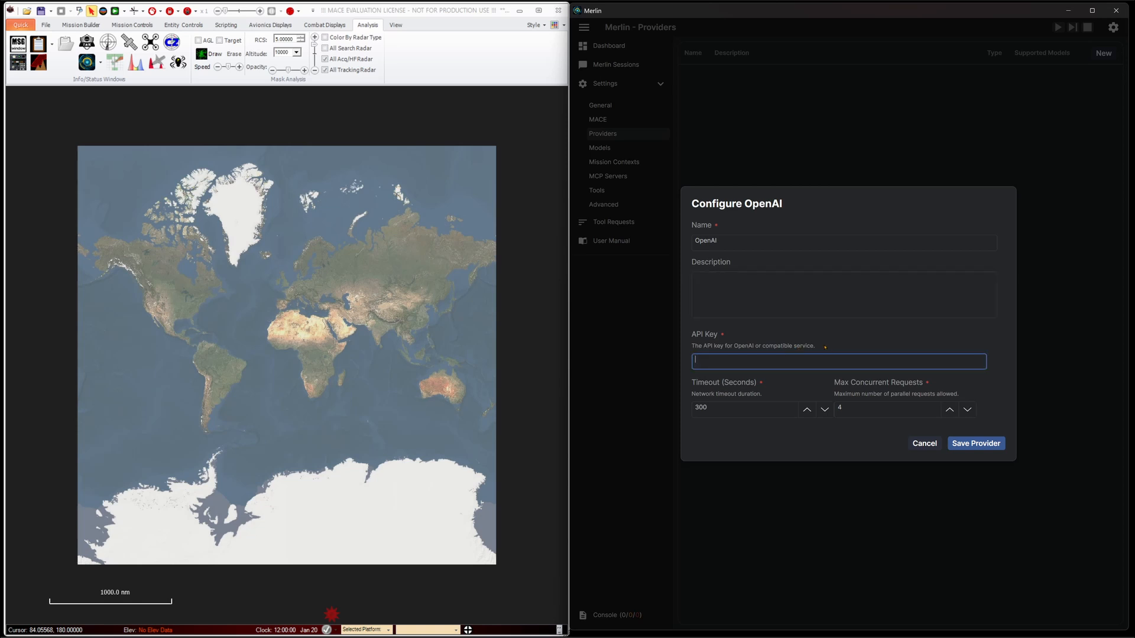
{"action": "key", "text": "ctrl+v"}
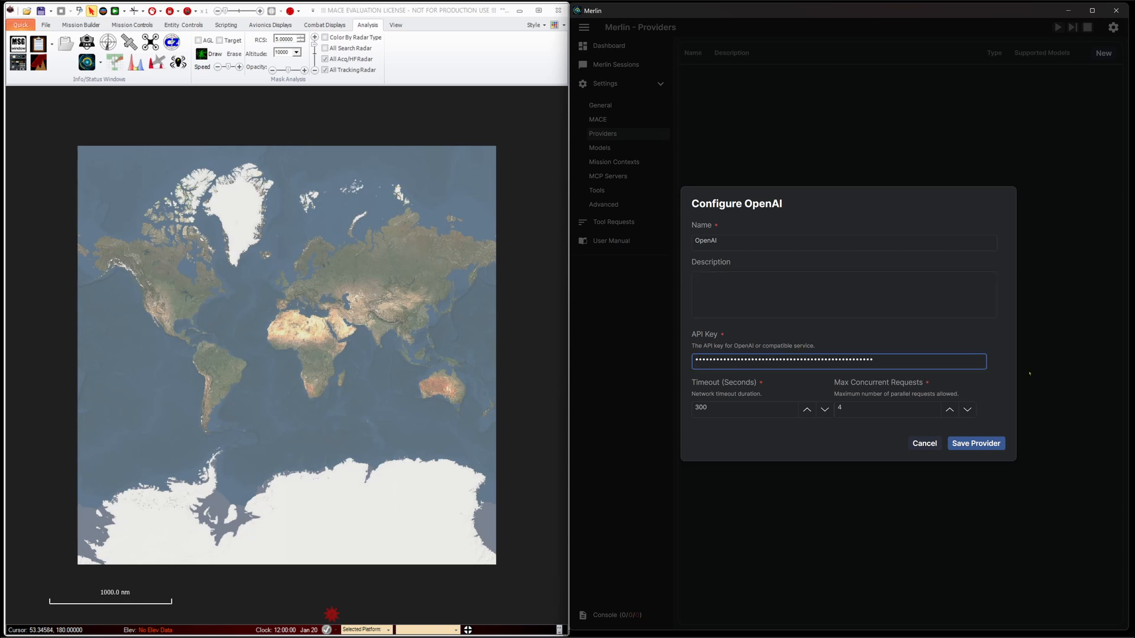
{"action": "left_click", "coordinate": [988, 443]}
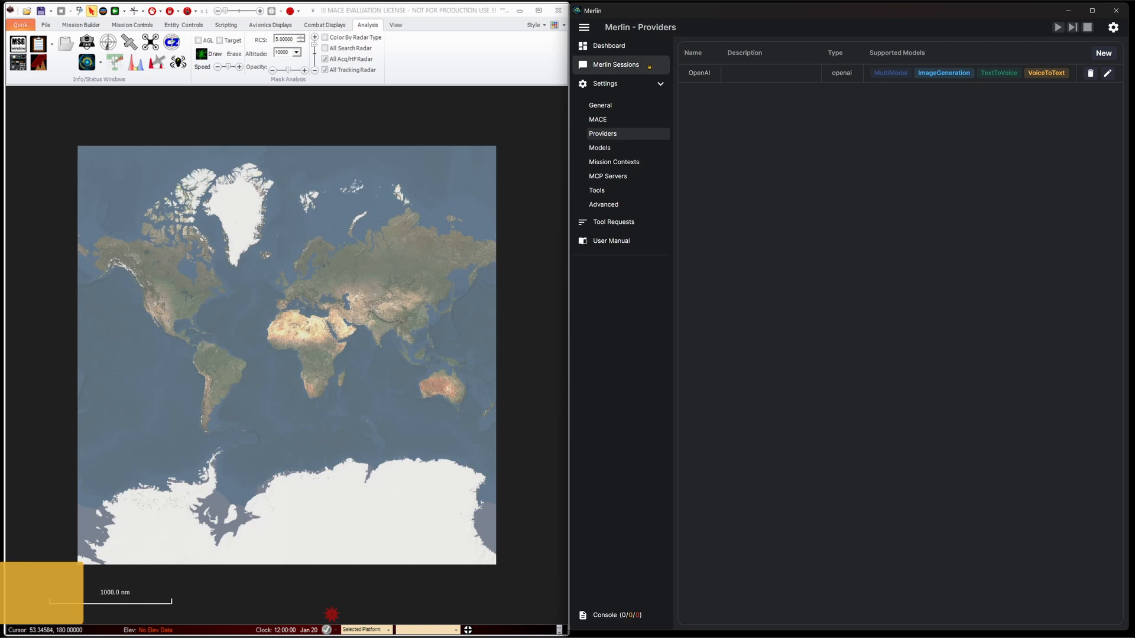
Review the dashboard's configuration checklist and start a new MultiModal model that uses the OpenAI provider
{"action": "left_click", "coordinate": [609, 46]}
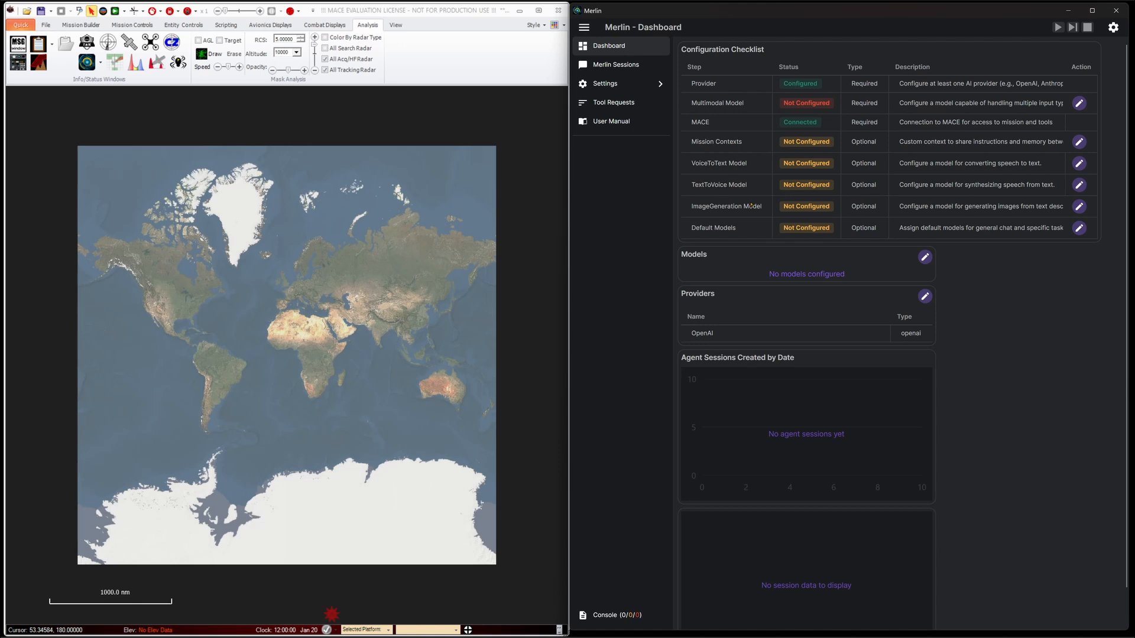
{"action": "scroll", "coordinate": [751, 204], "scroll_direction": "down", "scroll_amount": 1}
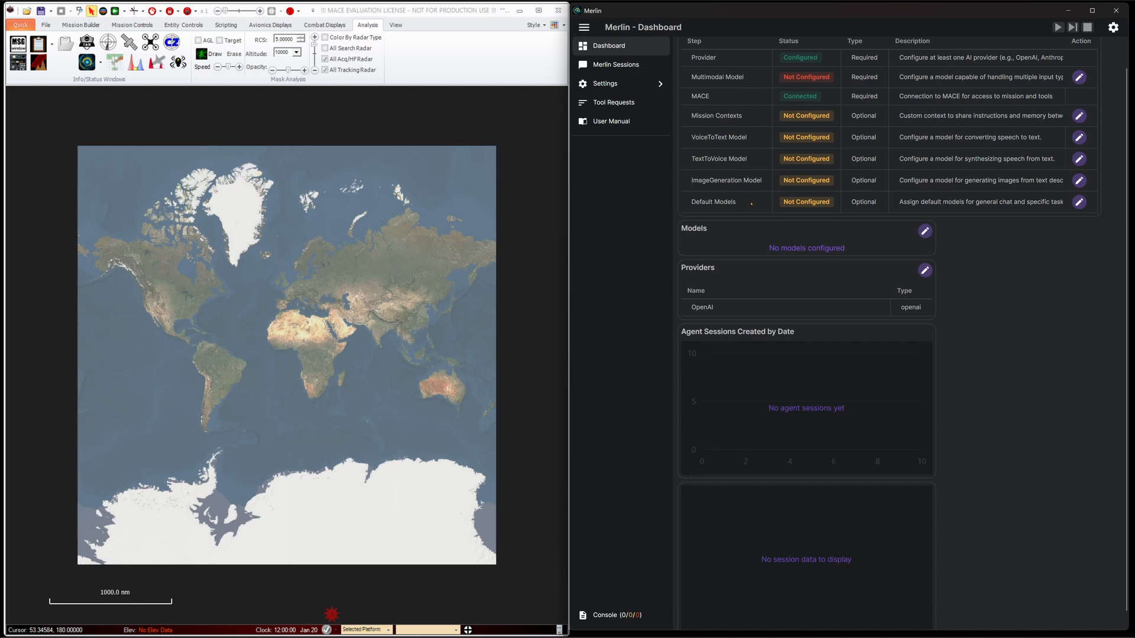
{"action": "scroll", "coordinate": [751, 204], "scroll_direction": "up", "scroll_amount": 1}
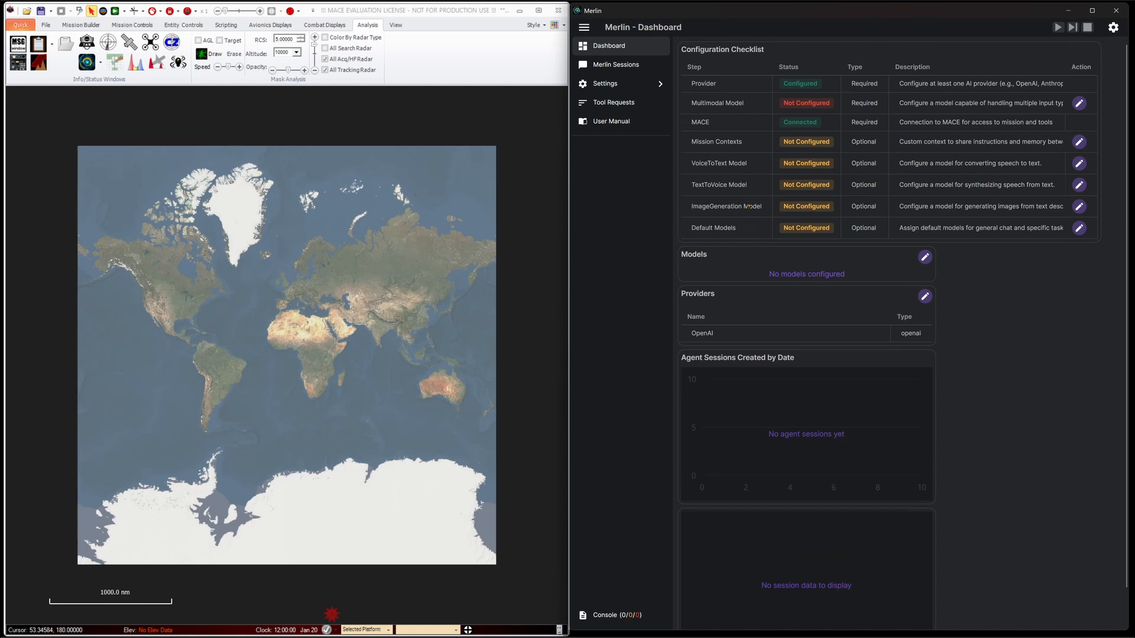
{"action": "left_click", "coordinate": [1079, 103]}
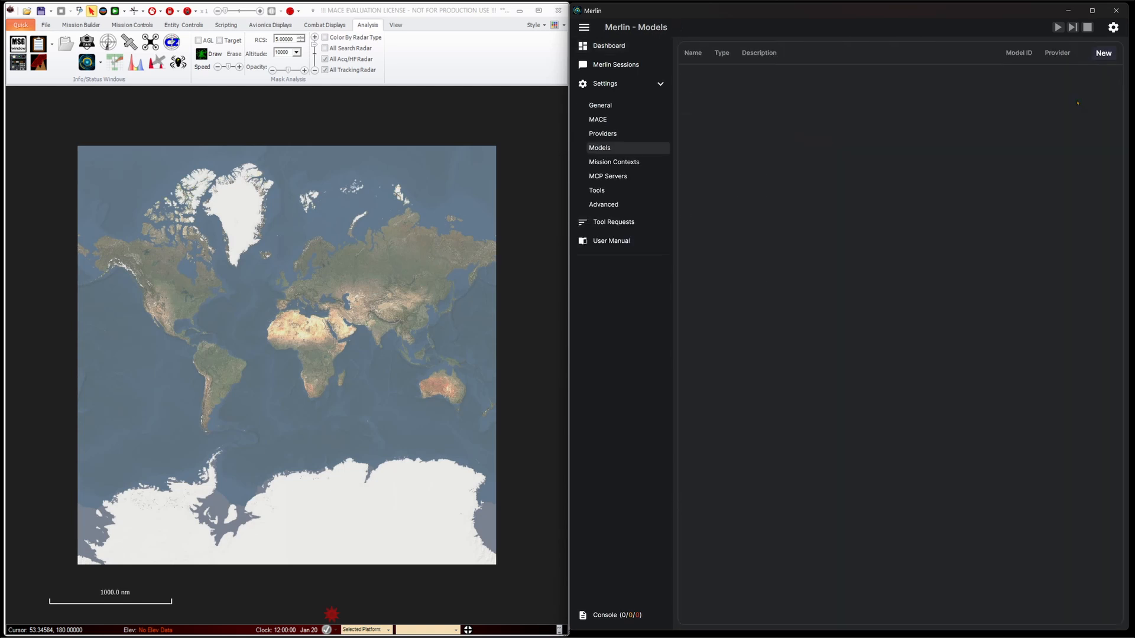
{"action": "left_click", "coordinate": [1103, 53]}
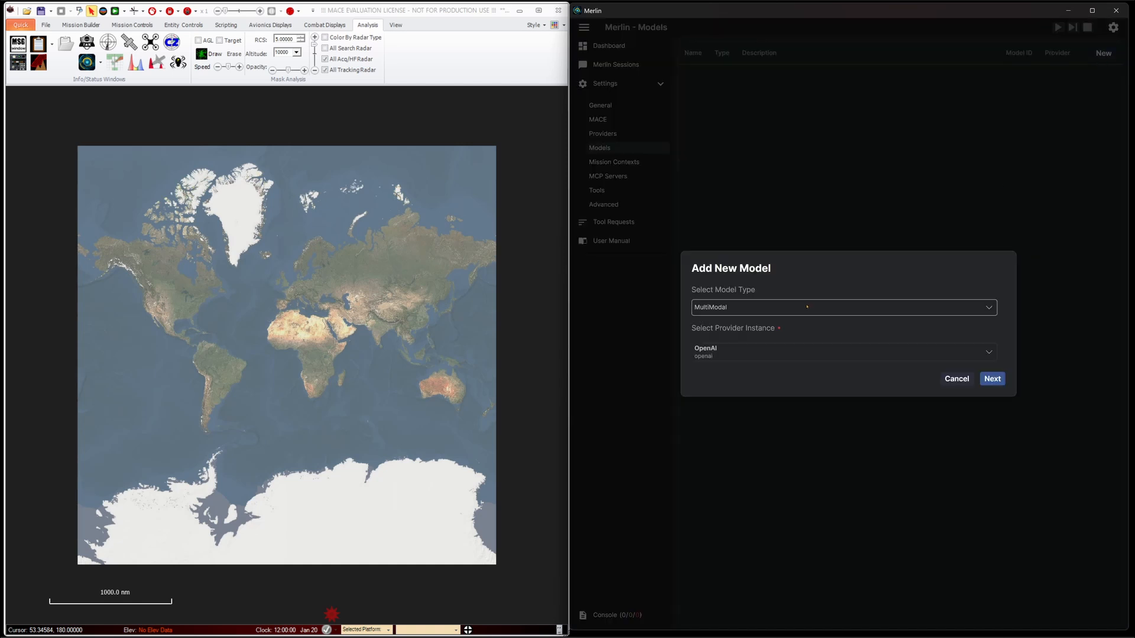
{"action": "left_click", "coordinate": [807, 351]}
{"action": "left_click", "coordinate": [808, 348]}
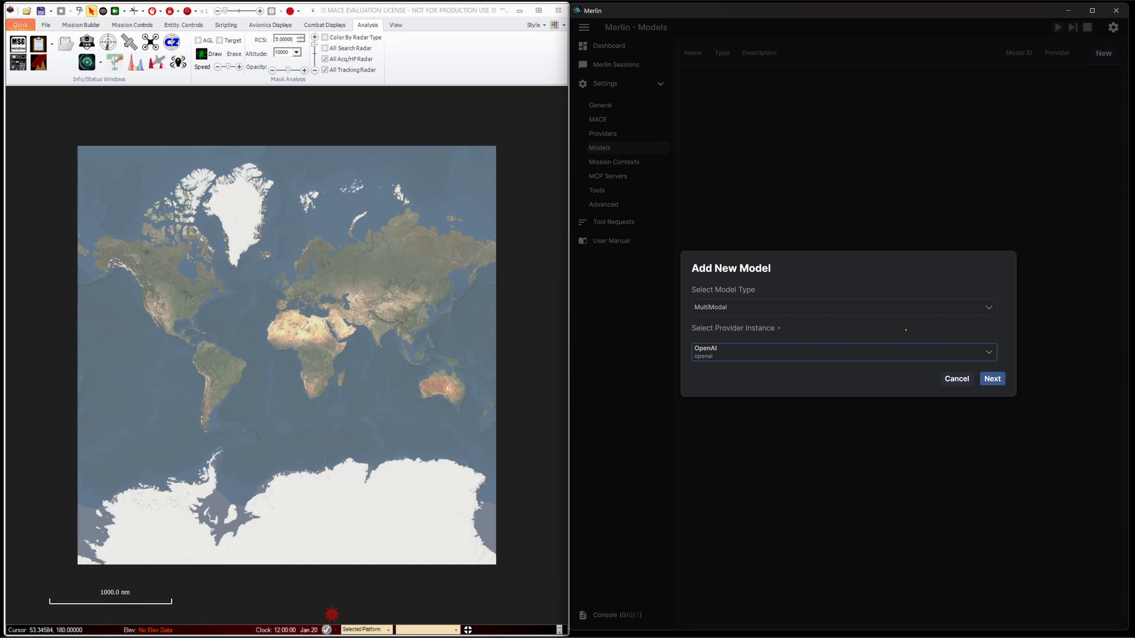
{"action": "left_click", "coordinate": [991, 379]}
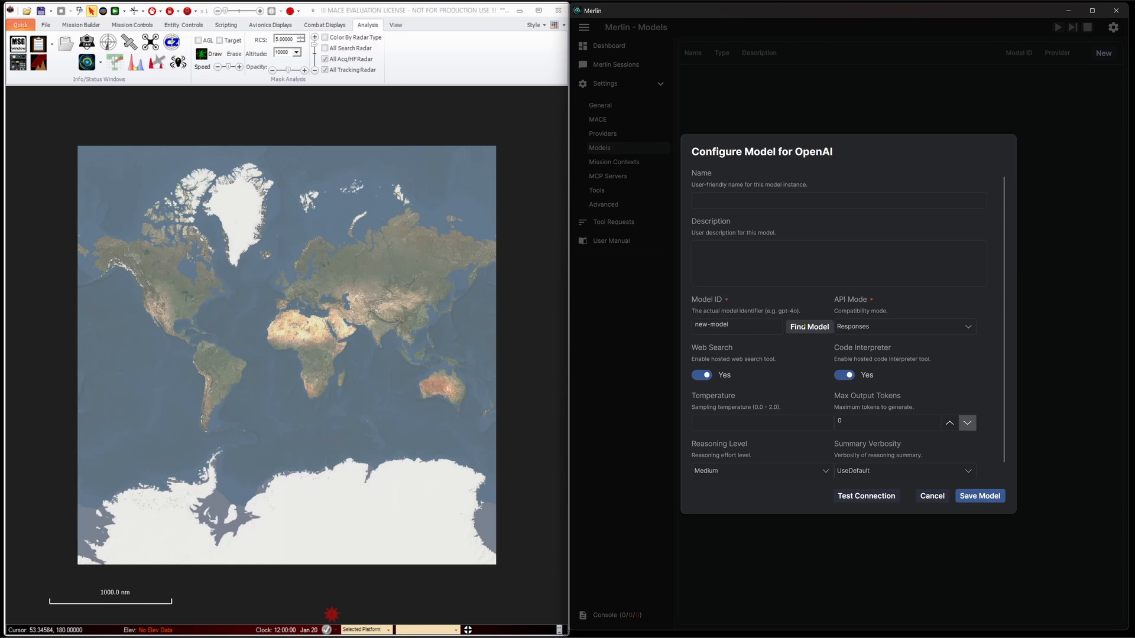
Find gpt-5.2 in the provider's model list, assign it as the model ID, and save the multimodal model
{"action": "left_click", "coordinate": [814, 326]}
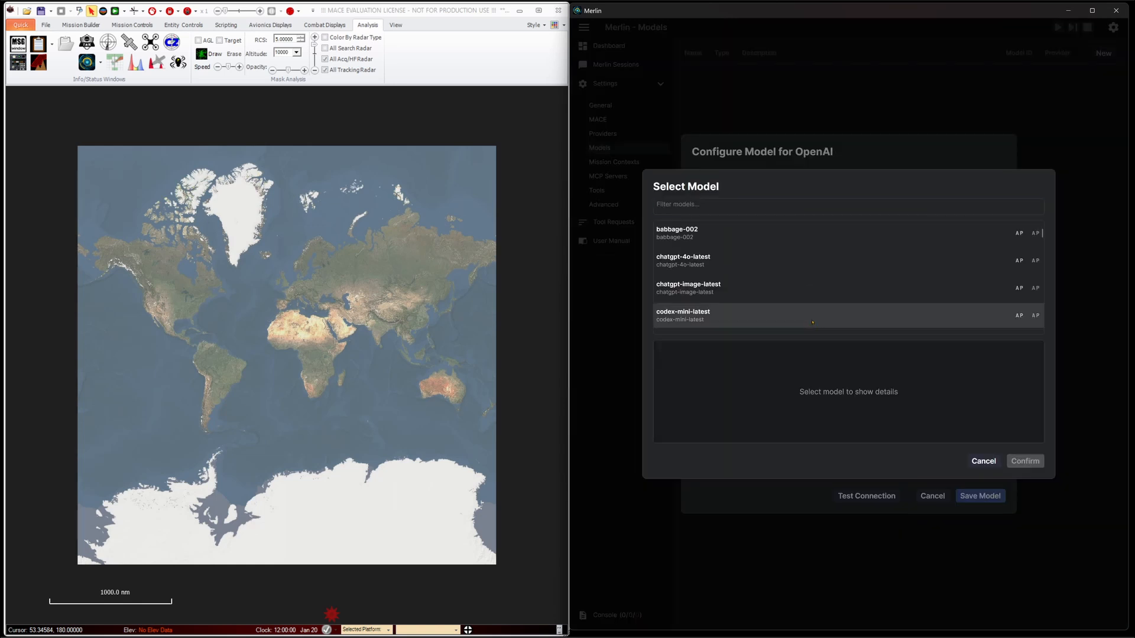
{"action": "left_click_drag", "start_coordinate": [712, 206], "coordinate": [684, 205]}
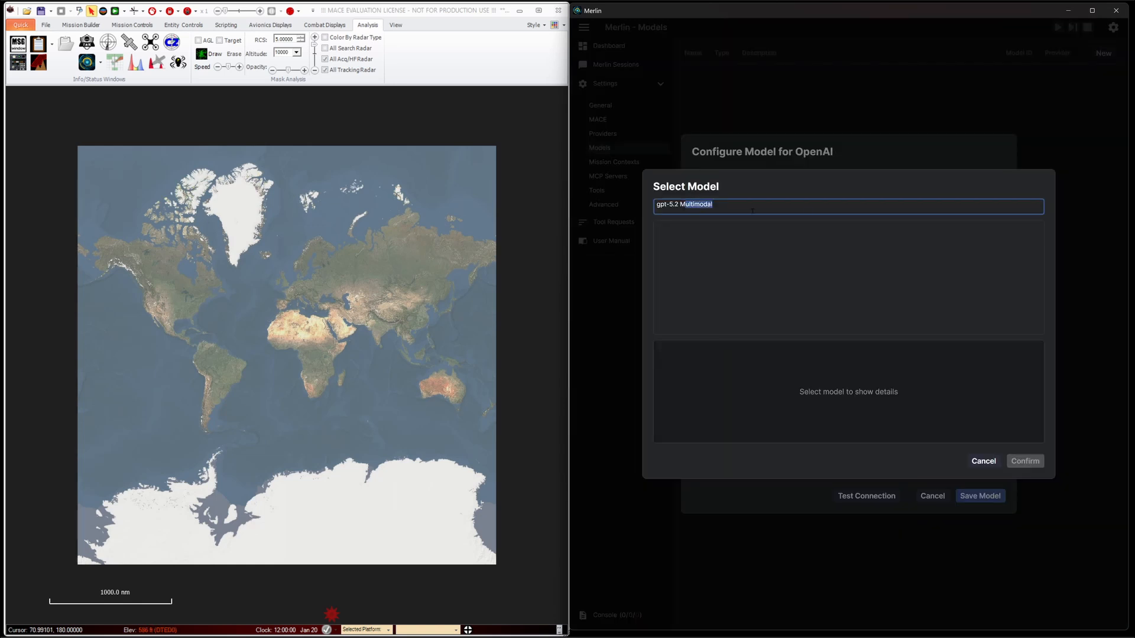
{"action": "key", "text": "BackSpace"}
{"action": "key", "text": "BackSpace"}
{"action": "key", "text": "BackSpace"}
{"action": "left_click", "coordinate": [809, 236]}
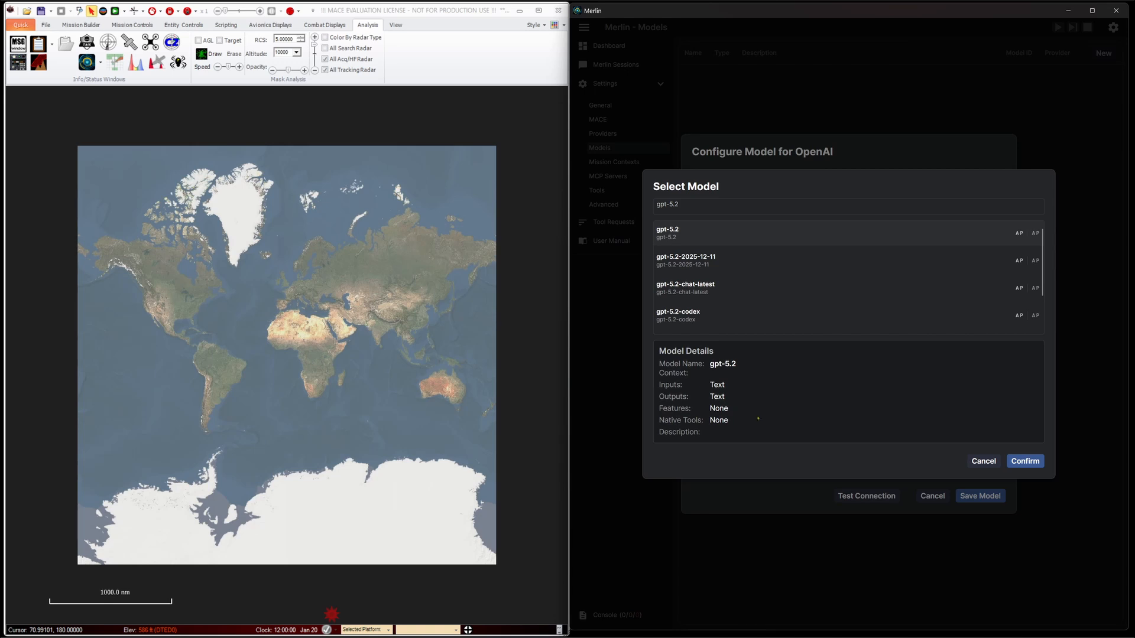
{"action": "left_click", "coordinate": [1027, 462]}
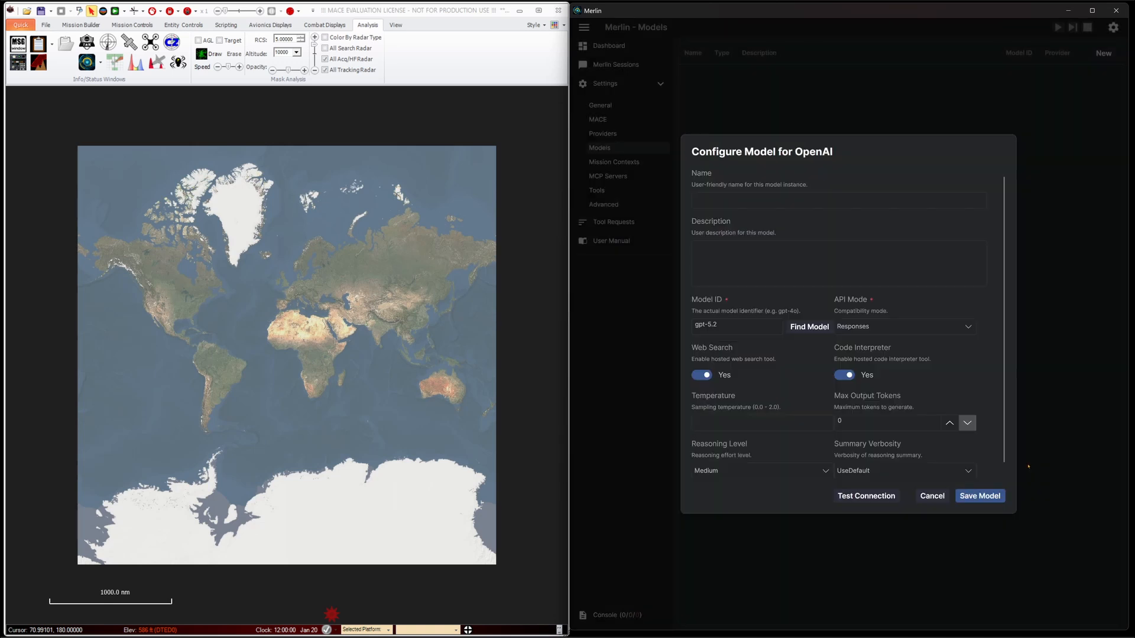
{"action": "left_click", "coordinate": [982, 496]}
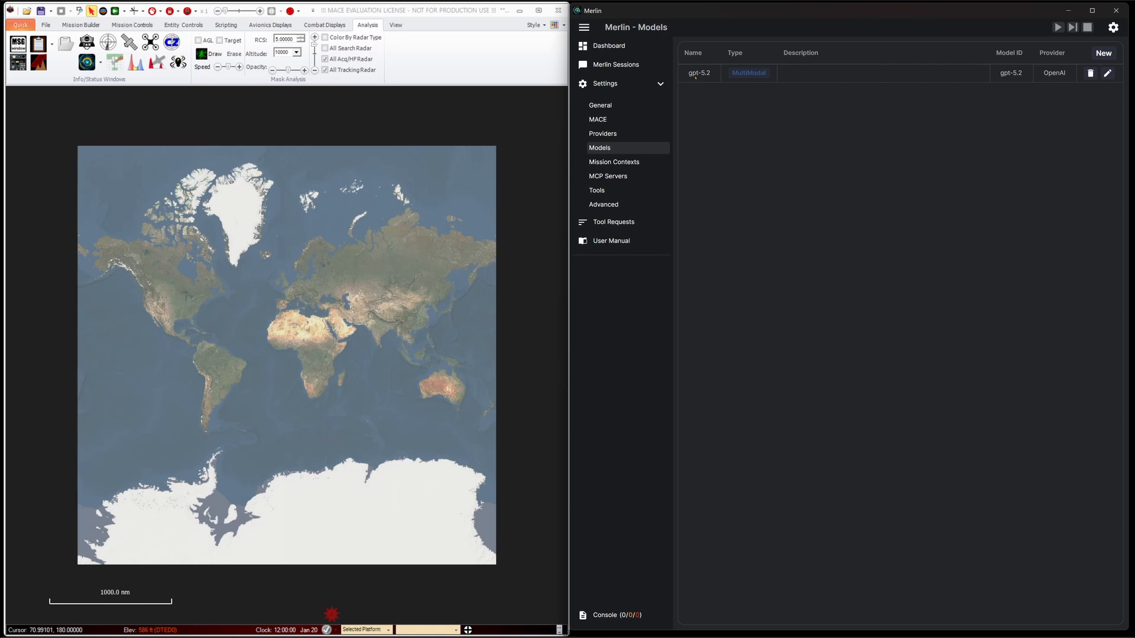
Check the dashboard and start a second new model of type ImageGeneration with OpenAI as its provider instance
{"action": "left_click", "coordinate": [621, 50]}
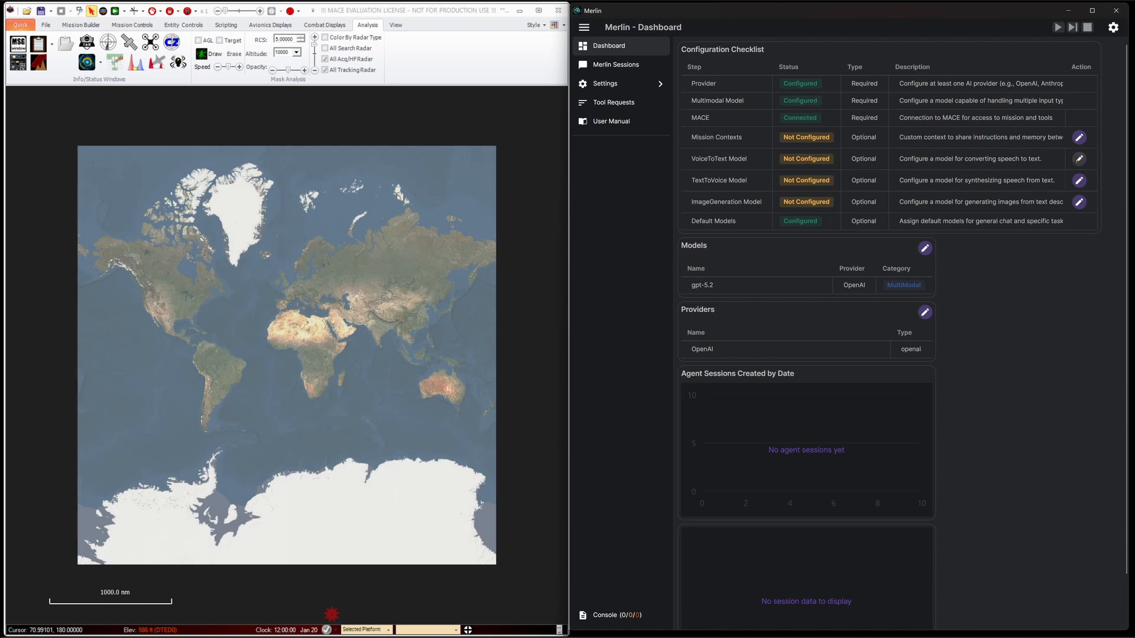
{"action": "left_click", "coordinate": [658, 86]}
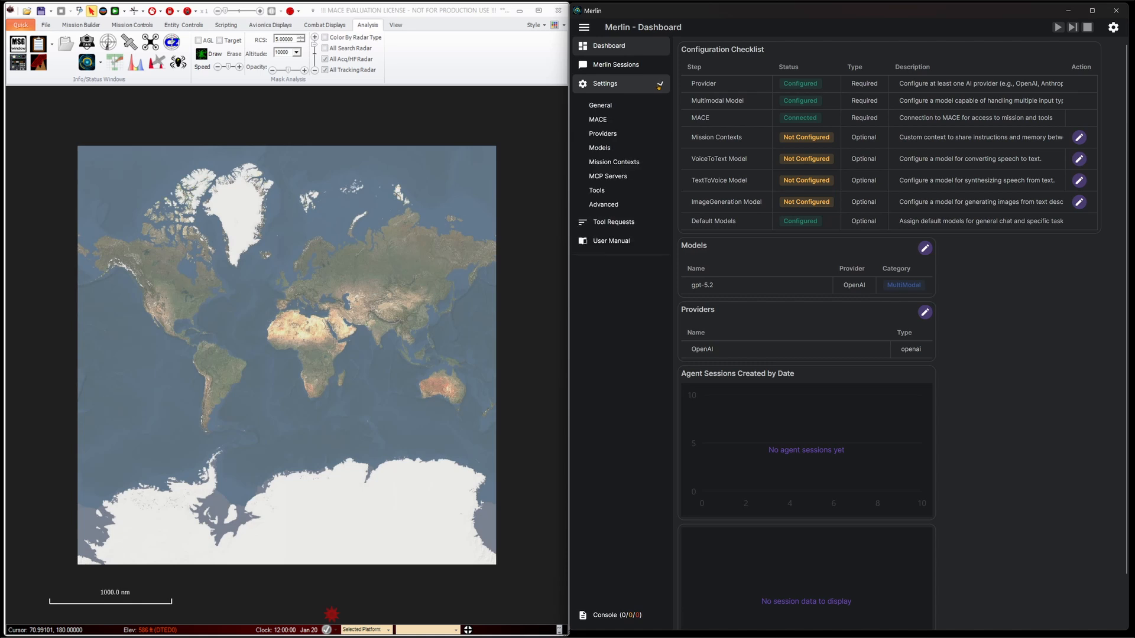
{"action": "left_click", "coordinate": [621, 150]}
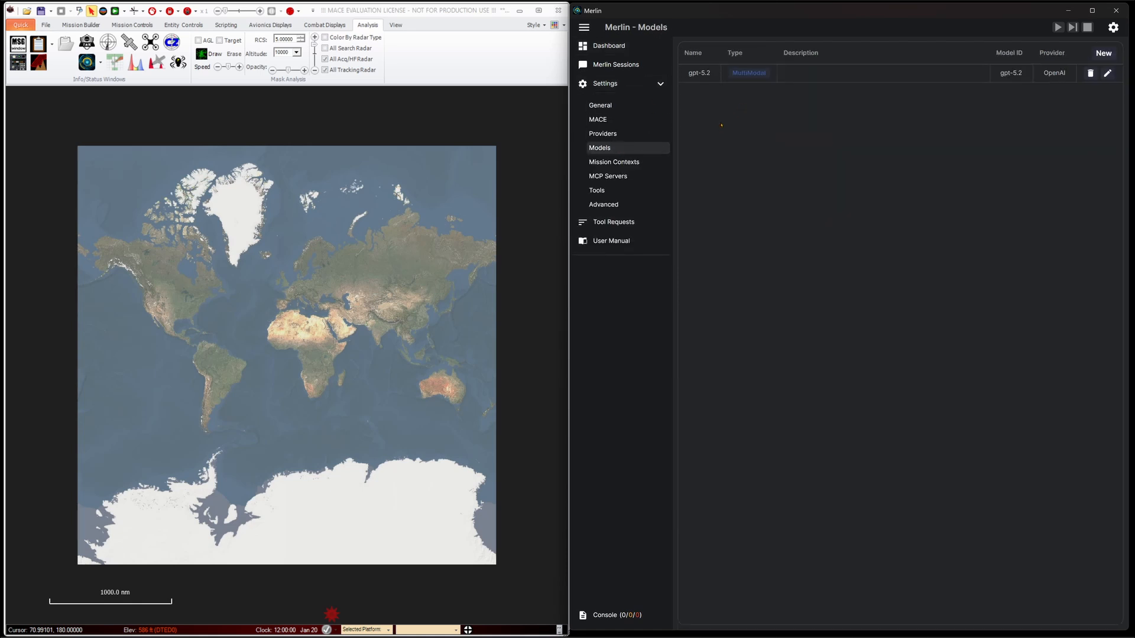
{"action": "left_click", "coordinate": [1105, 53]}
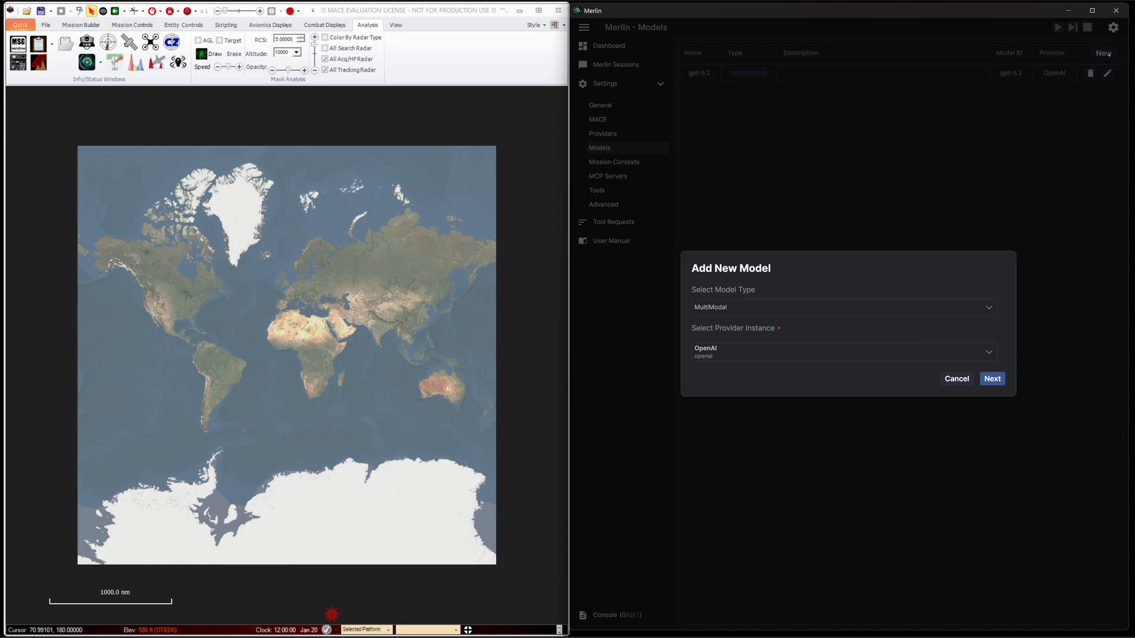
{"action": "left_click", "coordinate": [963, 307]}
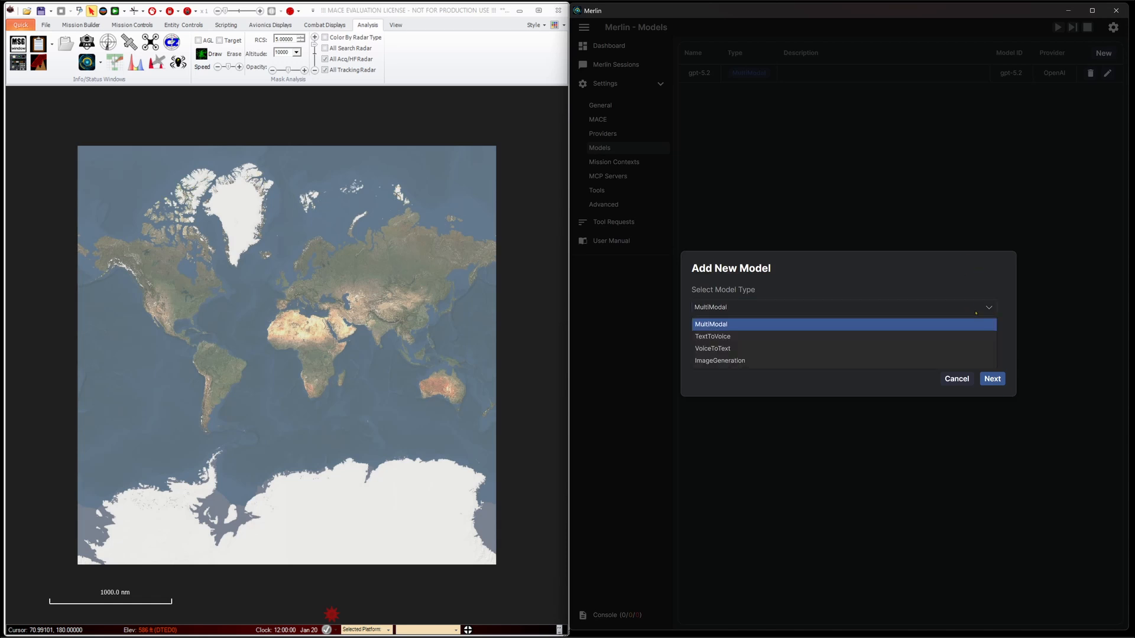
{"action": "left_click", "coordinate": [962, 359]}
{"action": "left_click", "coordinate": [911, 352]}
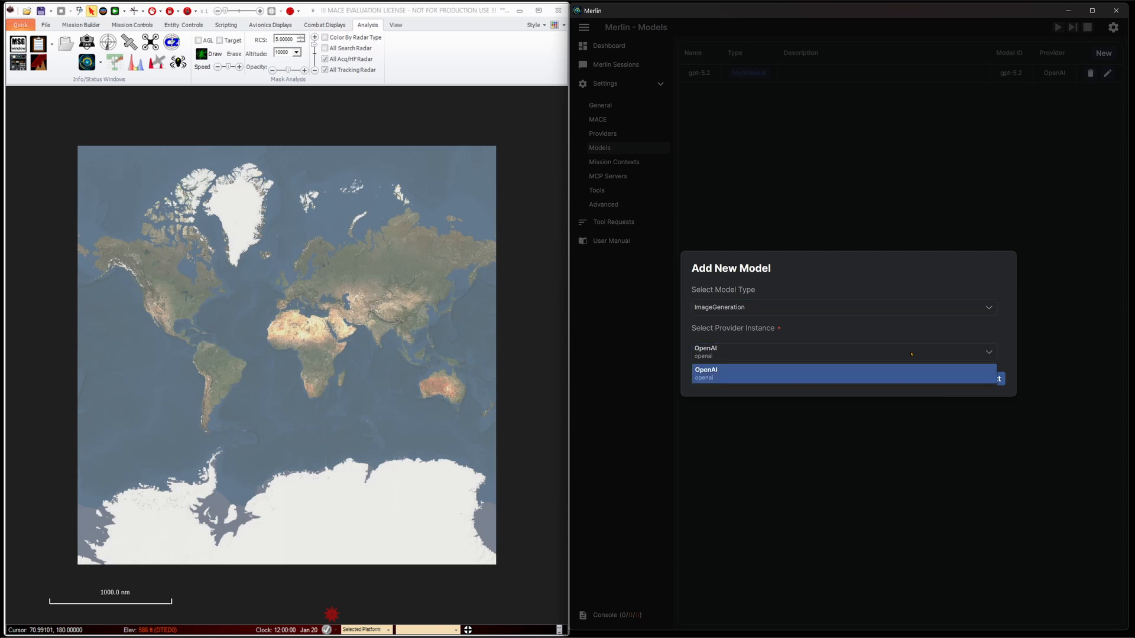
{"action": "left_click", "coordinate": [912, 373]}
{"action": "left_click", "coordinate": [993, 378]}
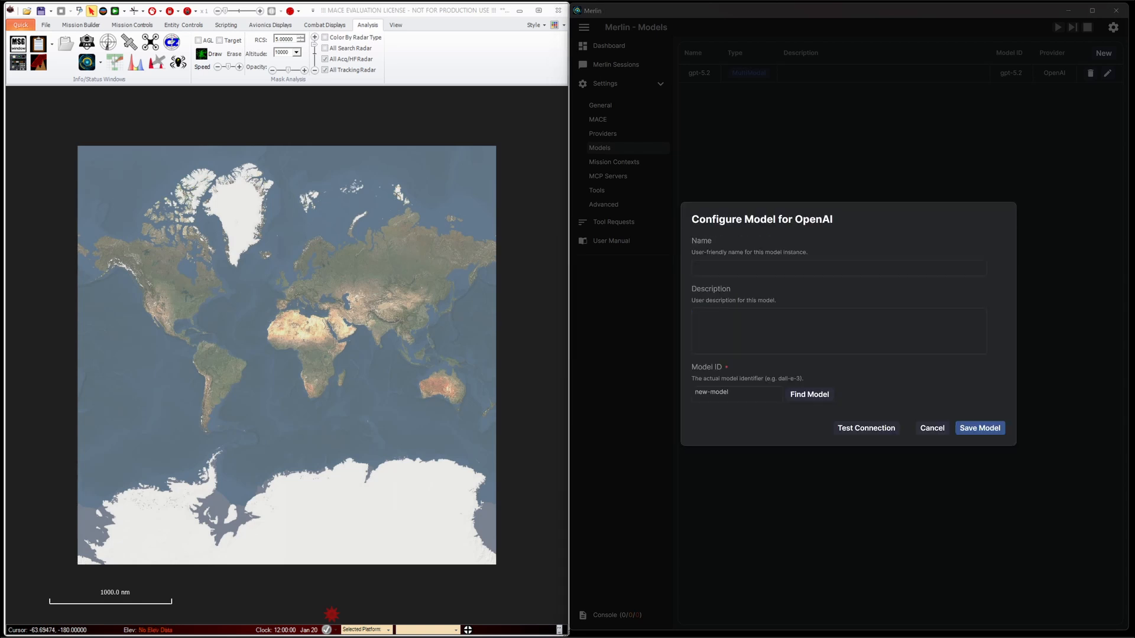
Find gpt-image-1.5 in the provider's model list, assign it as the model ID, and save the image generation model
{"action": "left_click", "coordinate": [809, 395]}
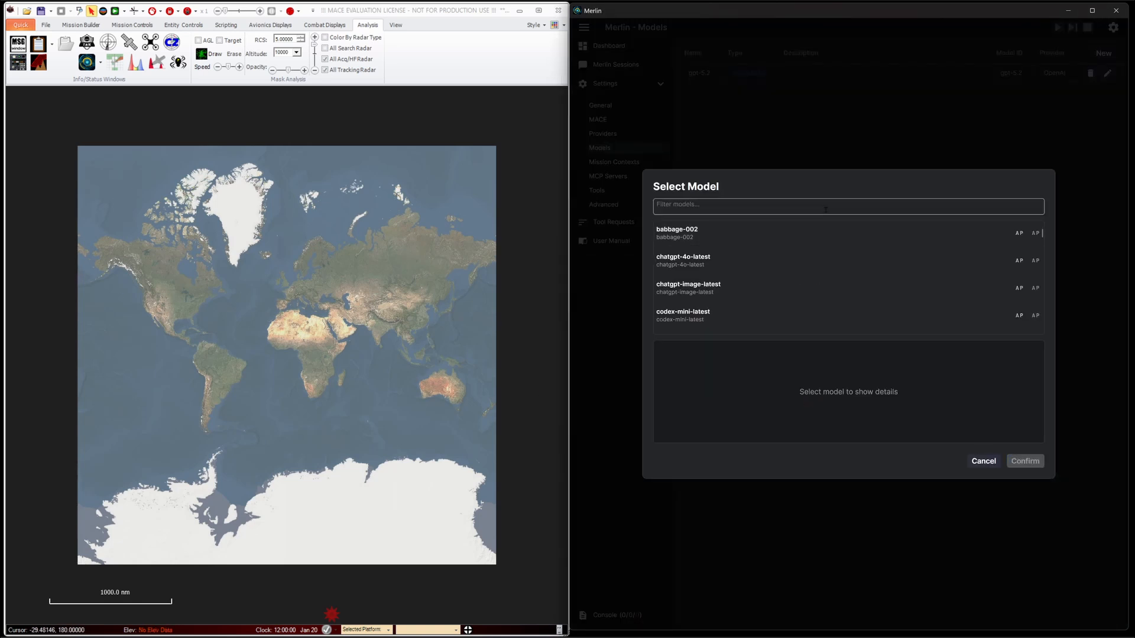
{"action": "left_click", "coordinate": [825, 209]}
{"action": "type", "text": "gpt-image-1.5"}
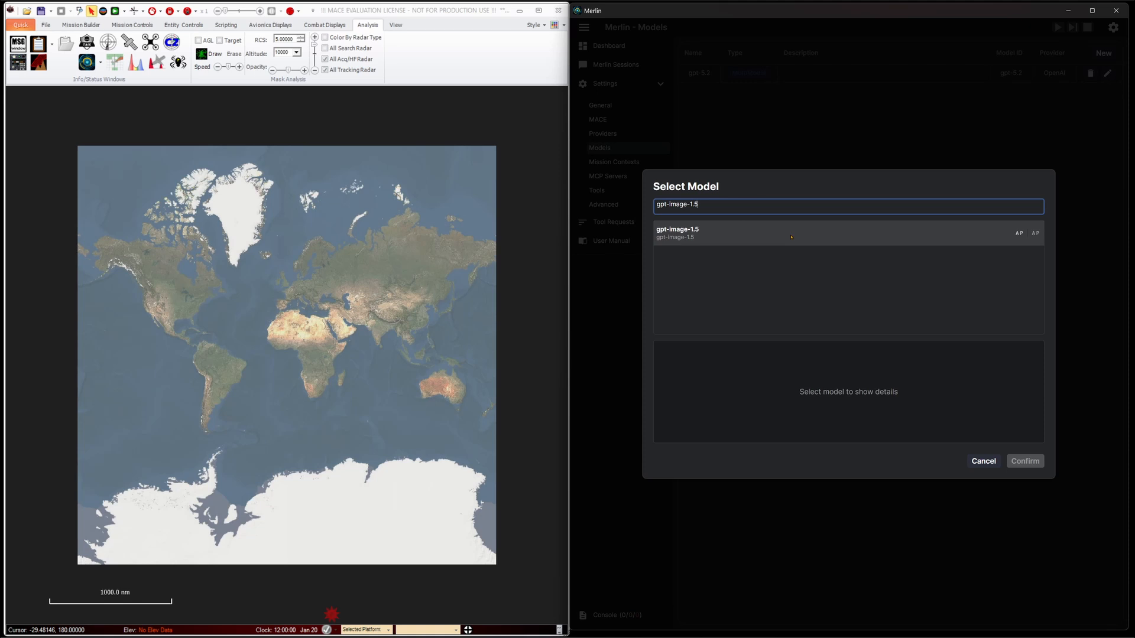
{"action": "left_click", "coordinate": [791, 237]}
{"action": "left_click", "coordinate": [1025, 461]}
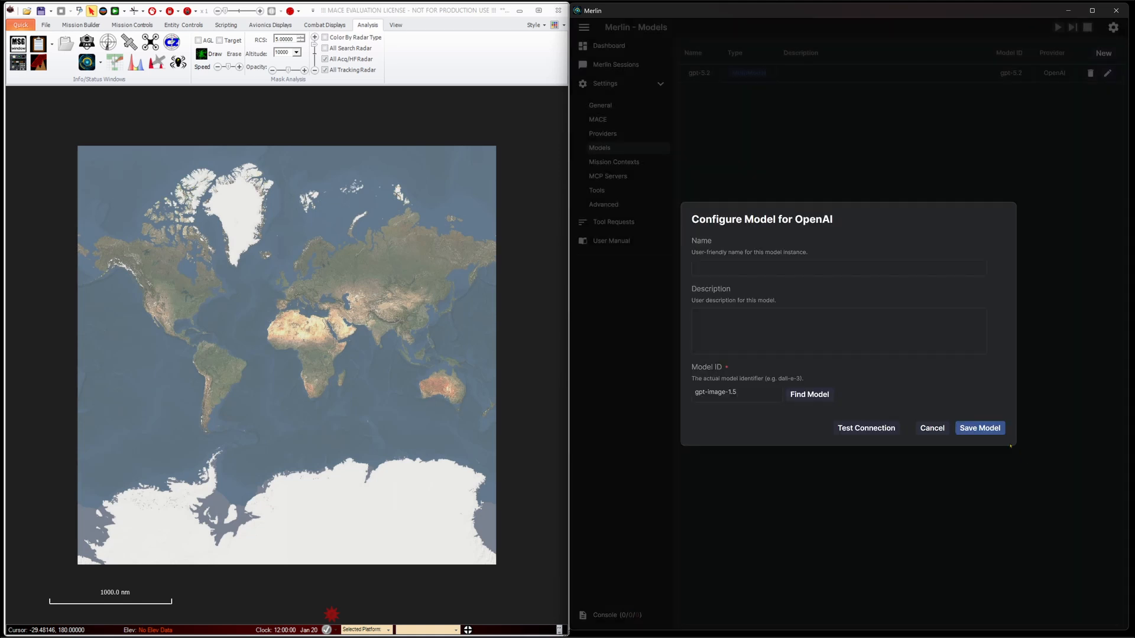
{"action": "left_click", "coordinate": [980, 428]}
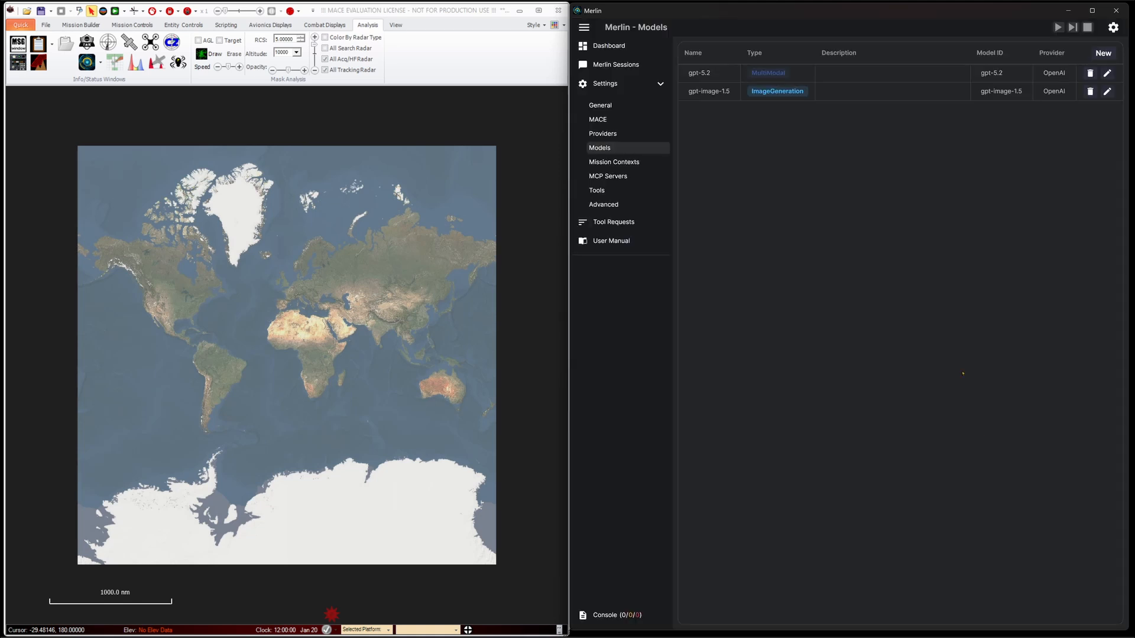
Add a VoiceToText model on the OpenAI provider with gpt-4o-transcribe as its model ID, and save it
{"action": "left_click", "coordinate": [1104, 54]}
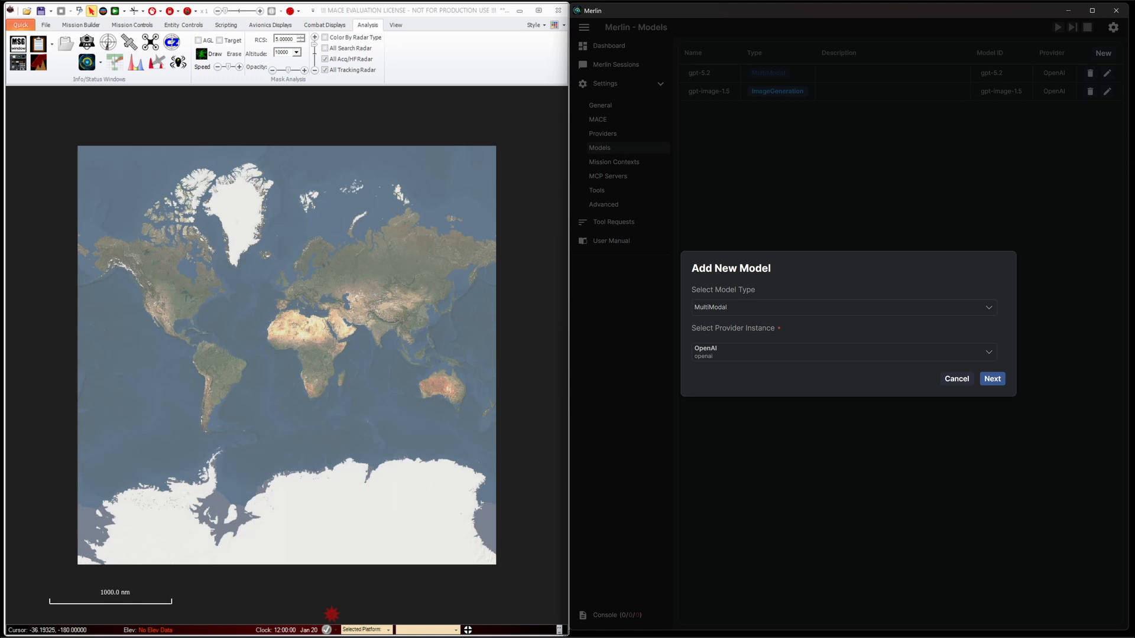
{"action": "left_click", "coordinate": [809, 307]}
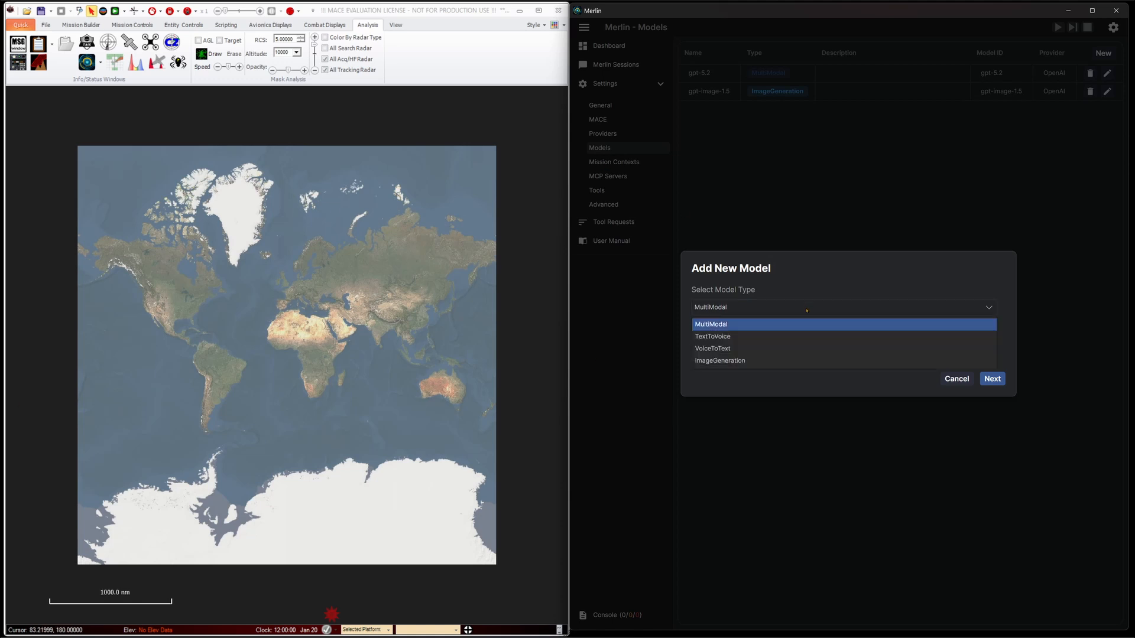
{"action": "left_click", "coordinate": [809, 348]}
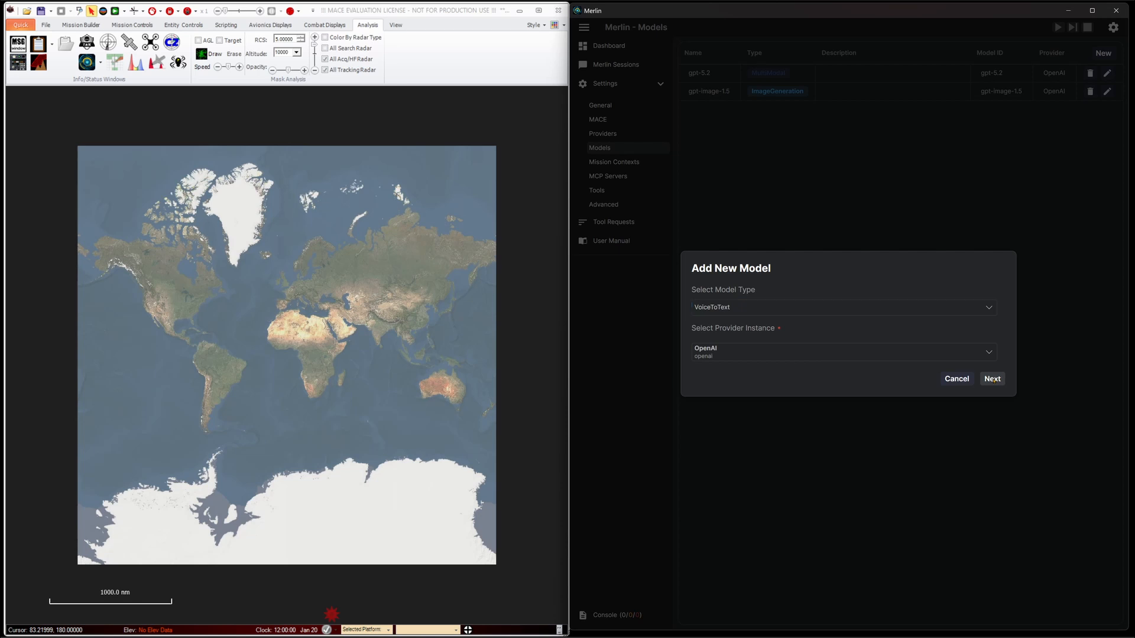
{"action": "left_click", "coordinate": [993, 380]}
{"action": "left_click", "coordinate": [809, 394]}
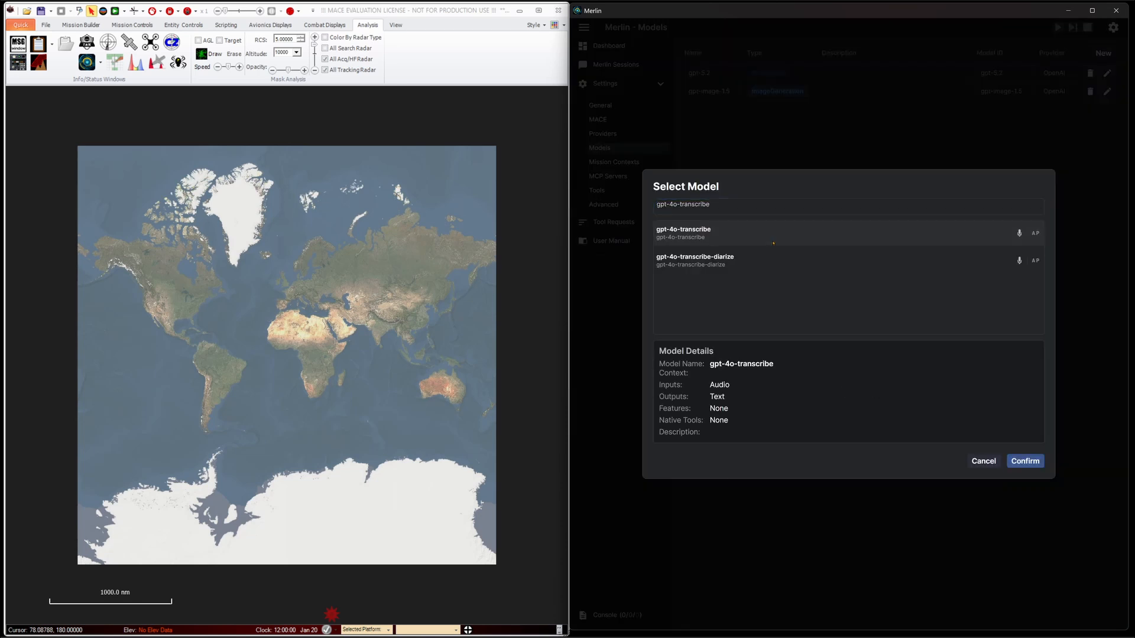
{"action": "left_click", "coordinate": [1025, 461]}
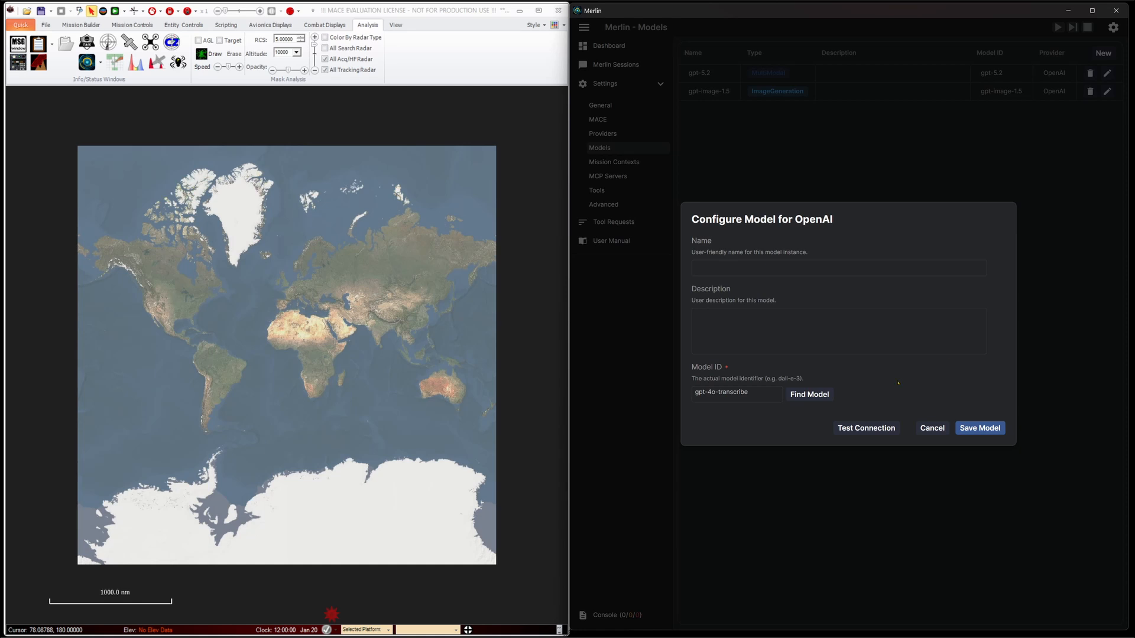
{"action": "left_click", "coordinate": [994, 431]}
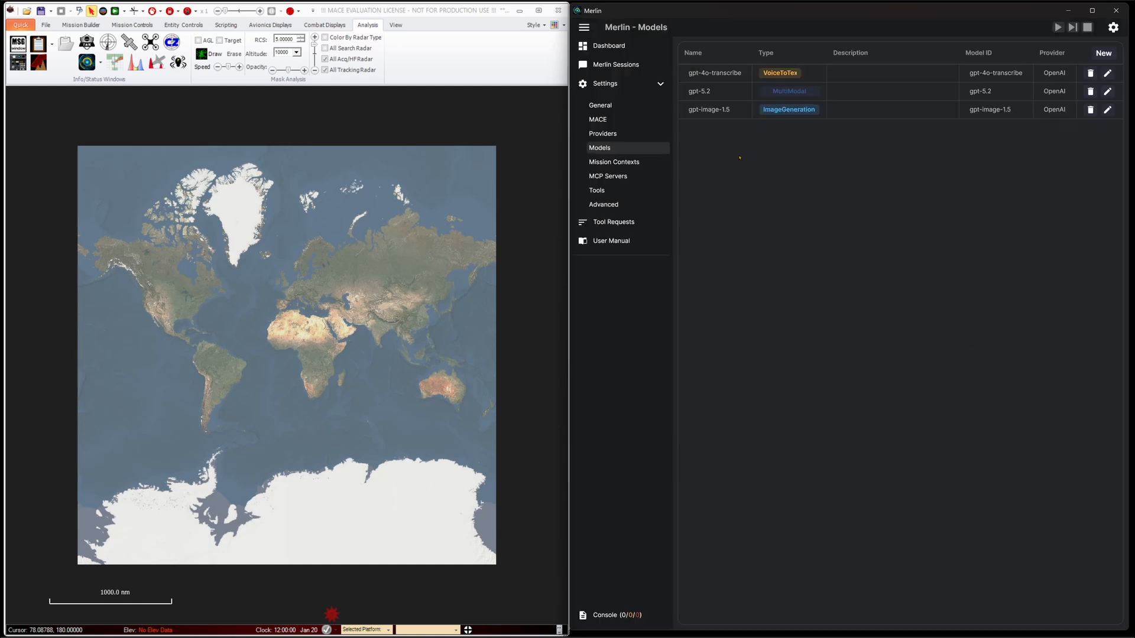
Add a TextToVoice model on the OpenAI provider with gpt-4o-mini-tts as its model ID, and return to the dashboard
{"action": "left_click", "coordinate": [1103, 54]}
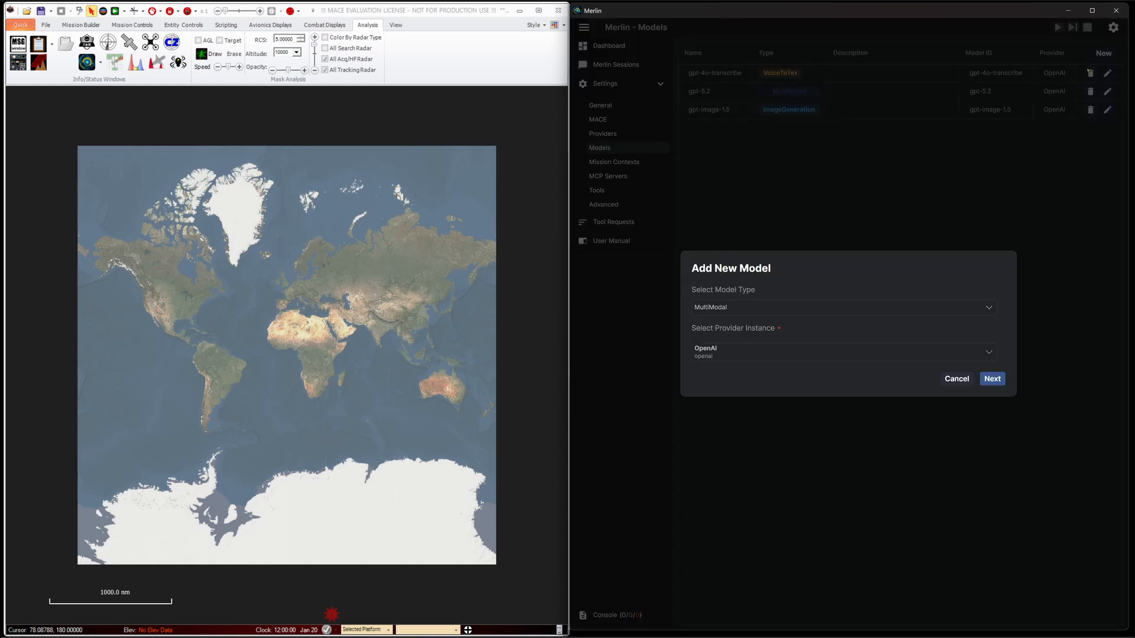
{"action": "left_click", "coordinate": [820, 313]}
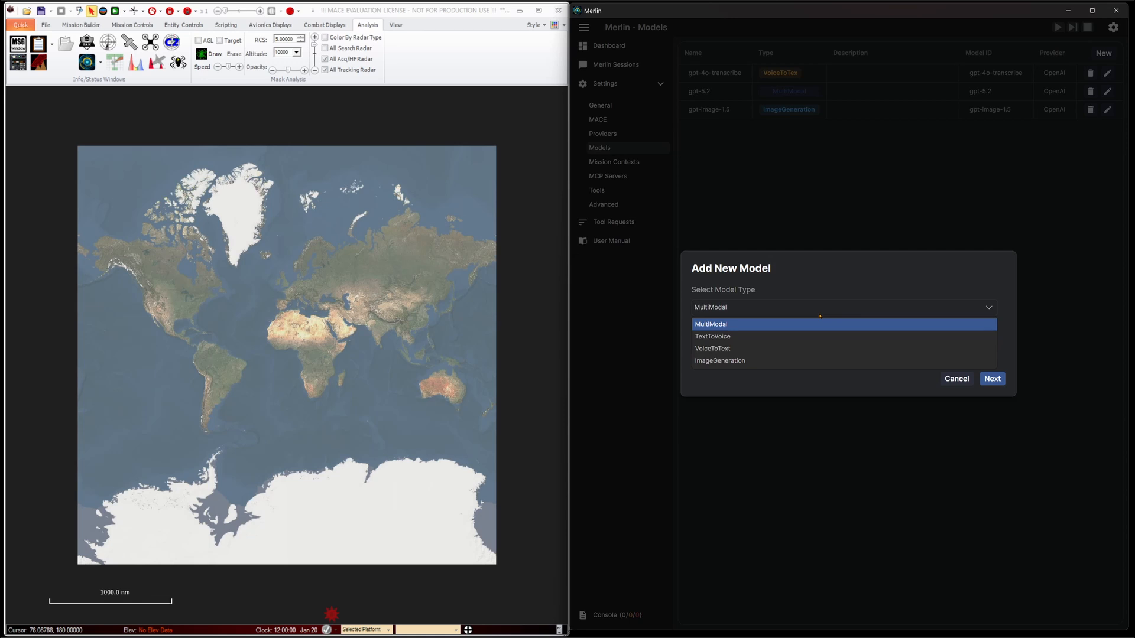
{"action": "left_click", "coordinate": [813, 349]}
{"action": "left_click", "coordinate": [994, 379]}
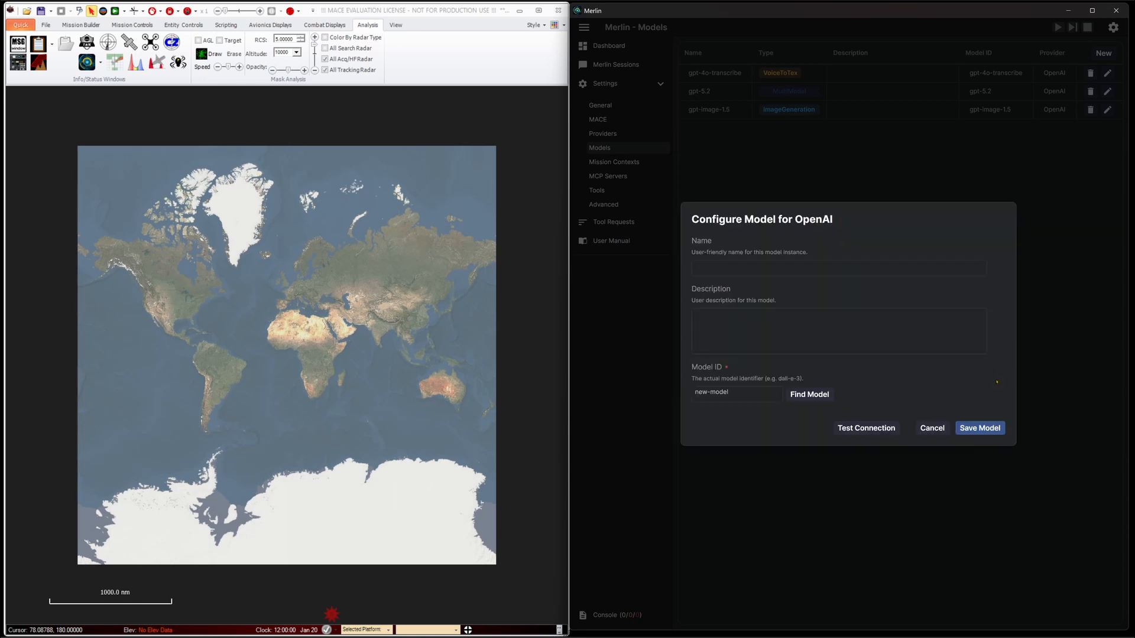
{"action": "left_click", "coordinate": [822, 391]}
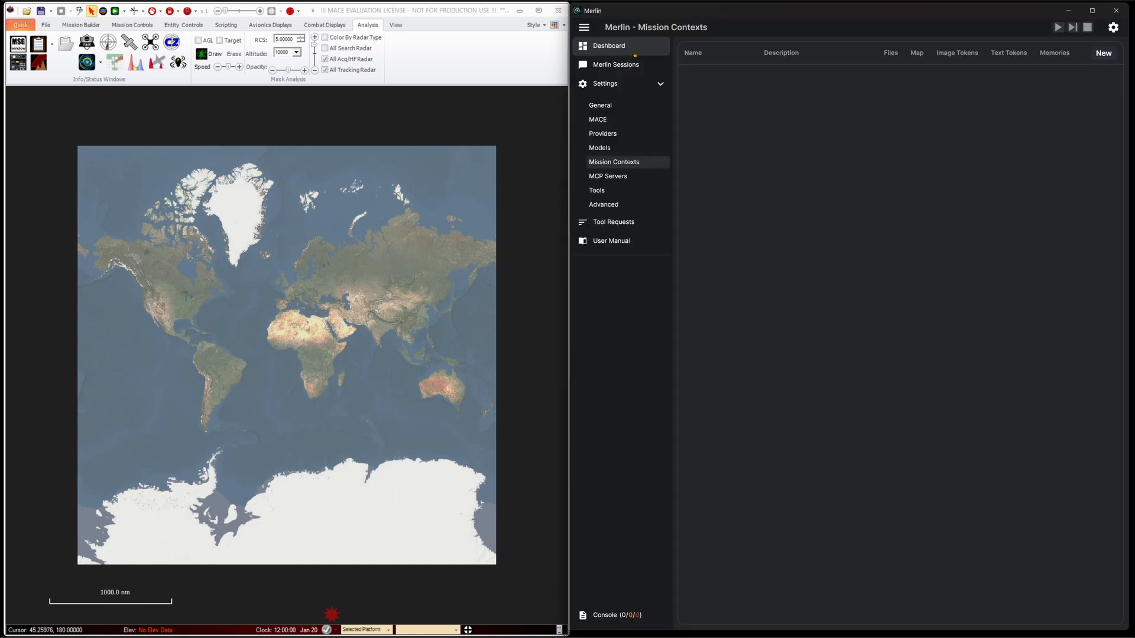
{"action": "left_click", "coordinate": [635, 52]}
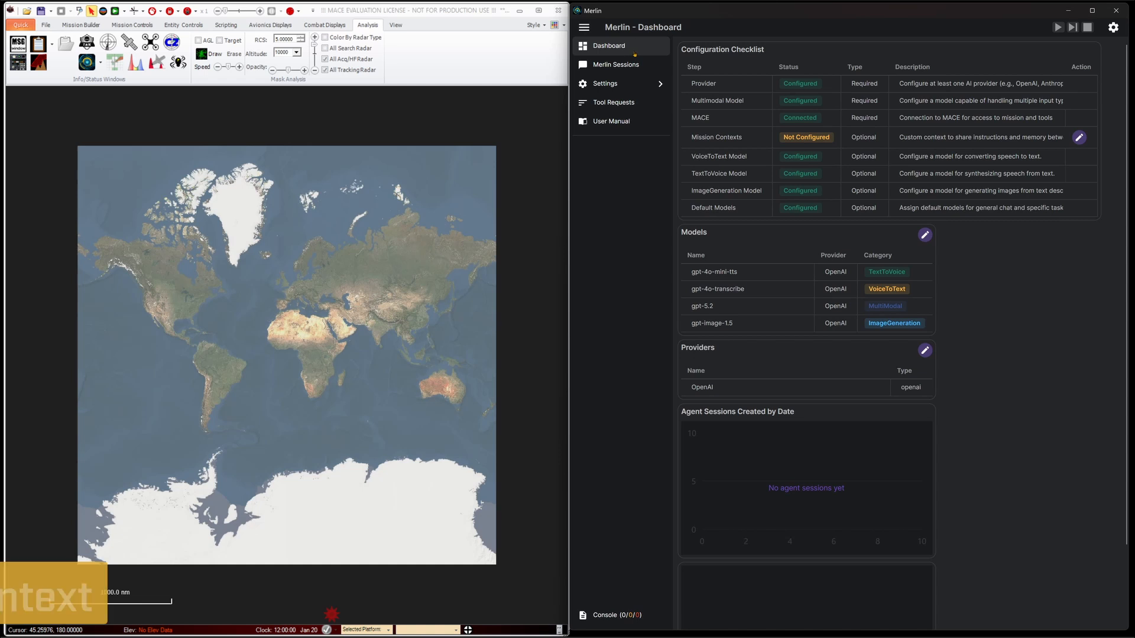
Start a new mission context from the unconfigured Mission Contexts checklist entry and name it Mission Planning
{"action": "left_click", "coordinate": [1079, 139]}
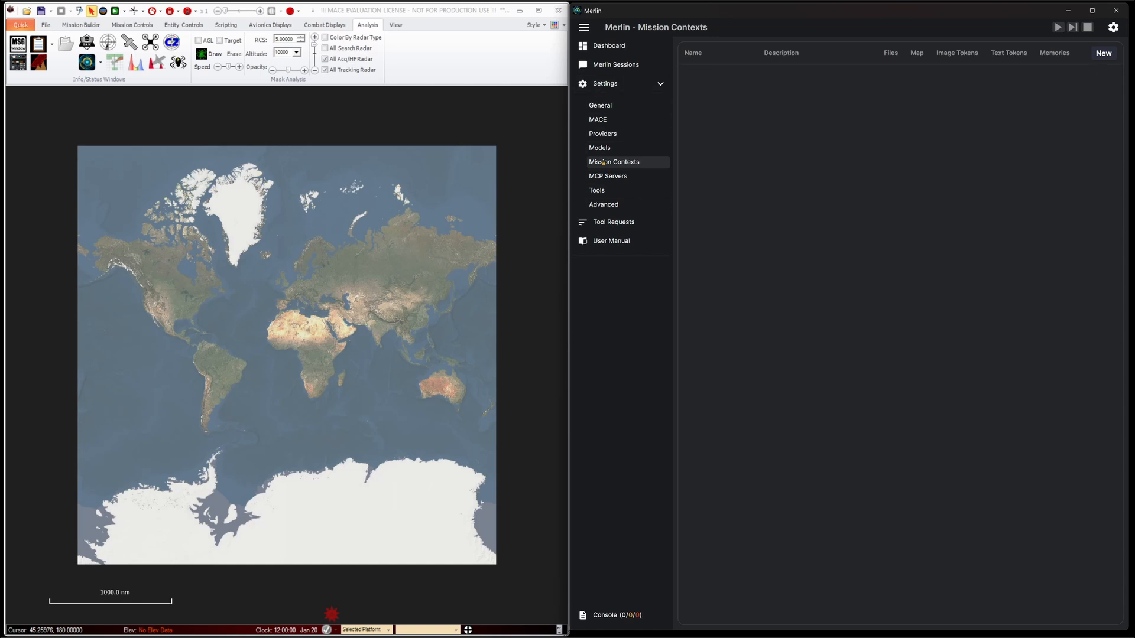
{"action": "left_click", "coordinate": [1102, 54]}
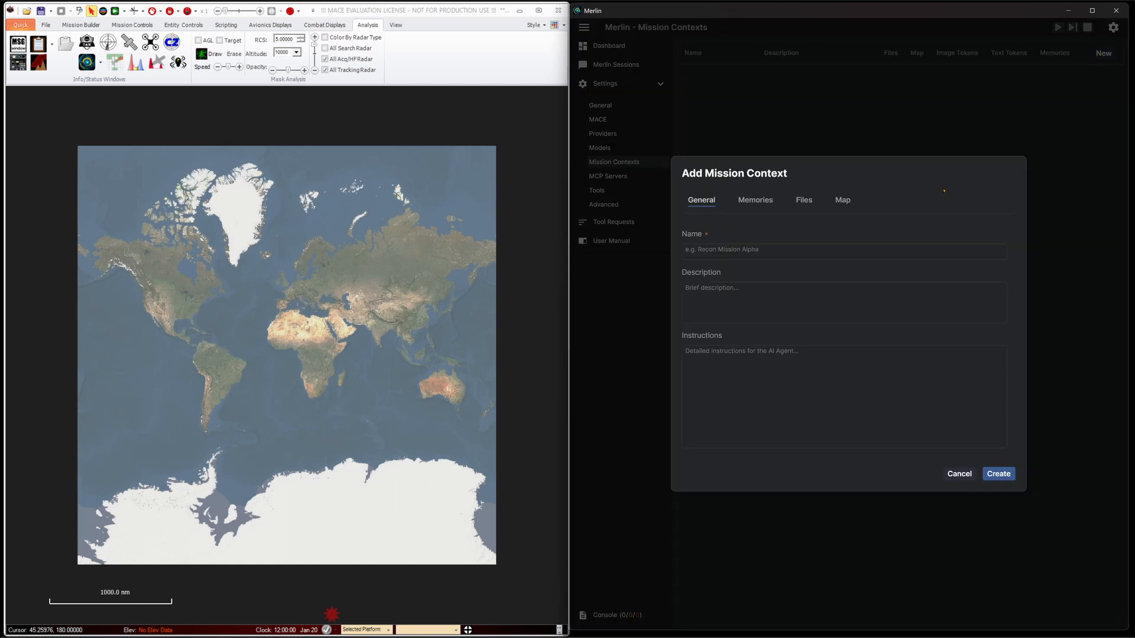
{"action": "left_click", "coordinate": [808, 253]}
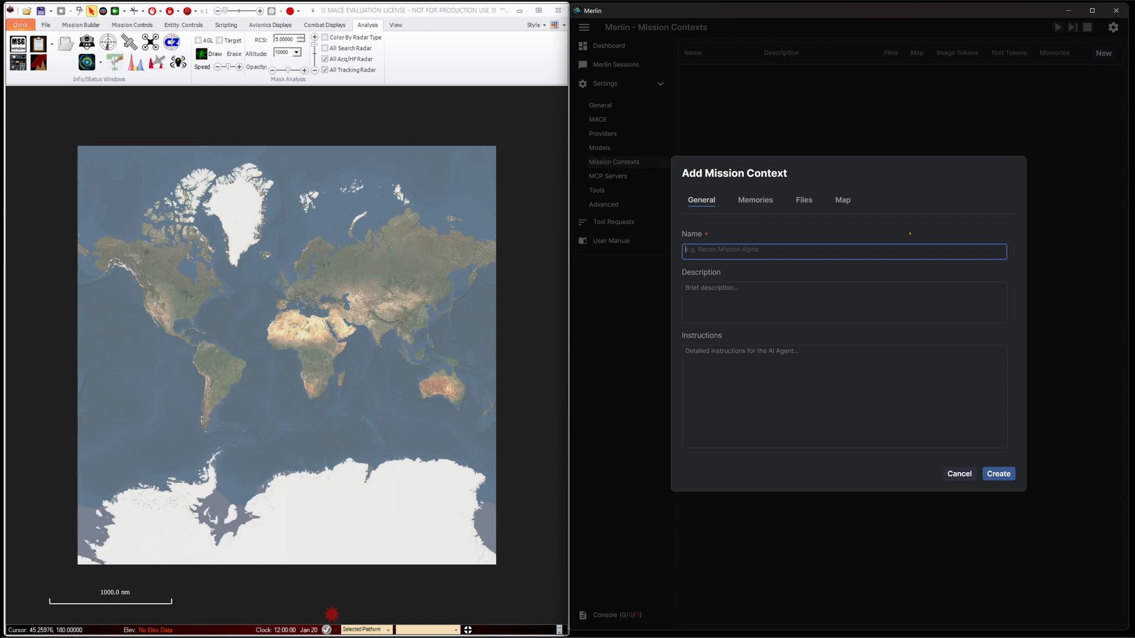
{"action": "type", "text": "Mission"}
{"action": "type", "text": "Planning"}
{"action": "left_click", "coordinate": [900, 287]}
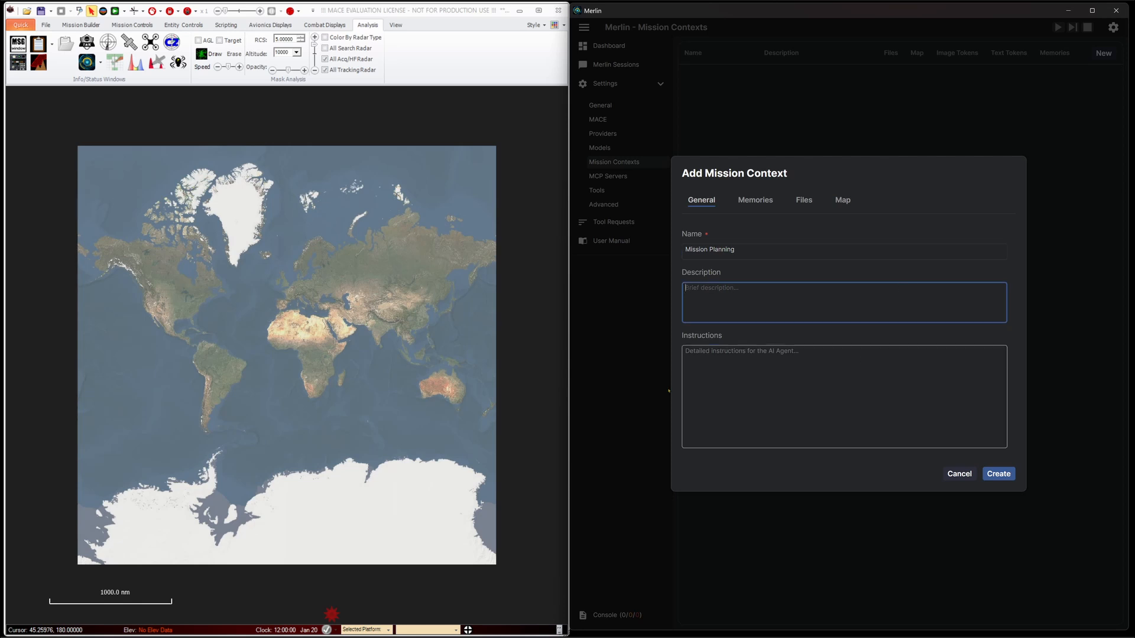
Paste the US-versus-Russian front-line role text as instructions, adding that FPV drone requests mean the Quadcopter 10 FPV unless otherwise specified
{"action": "key", "text": "alt+Tab"}
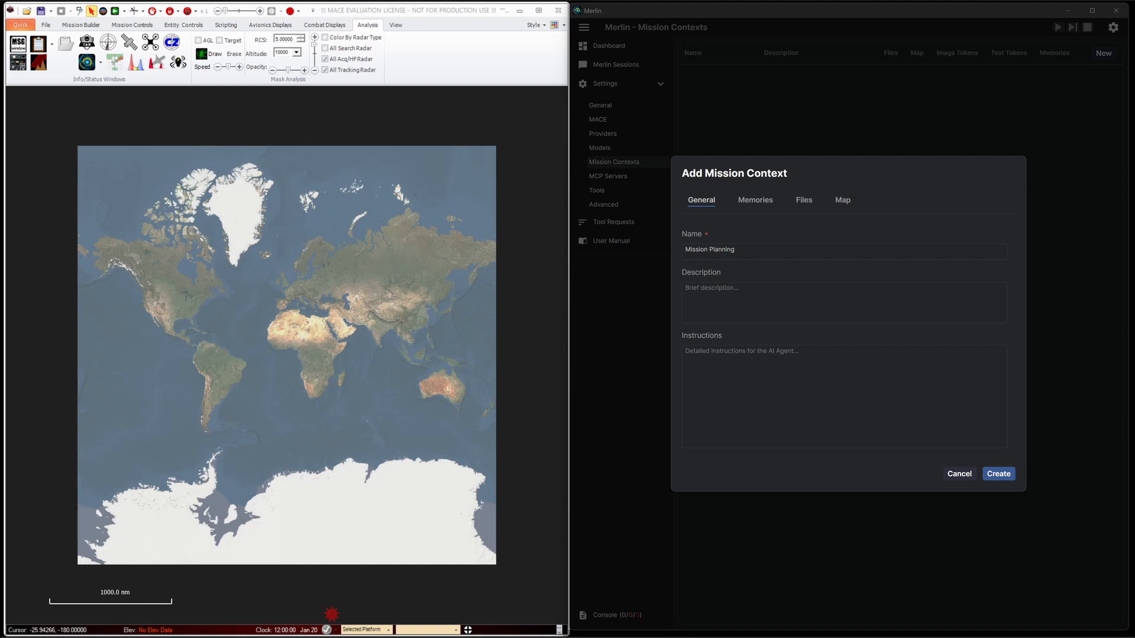
{"action": "left_click", "coordinate": [804, 379]}
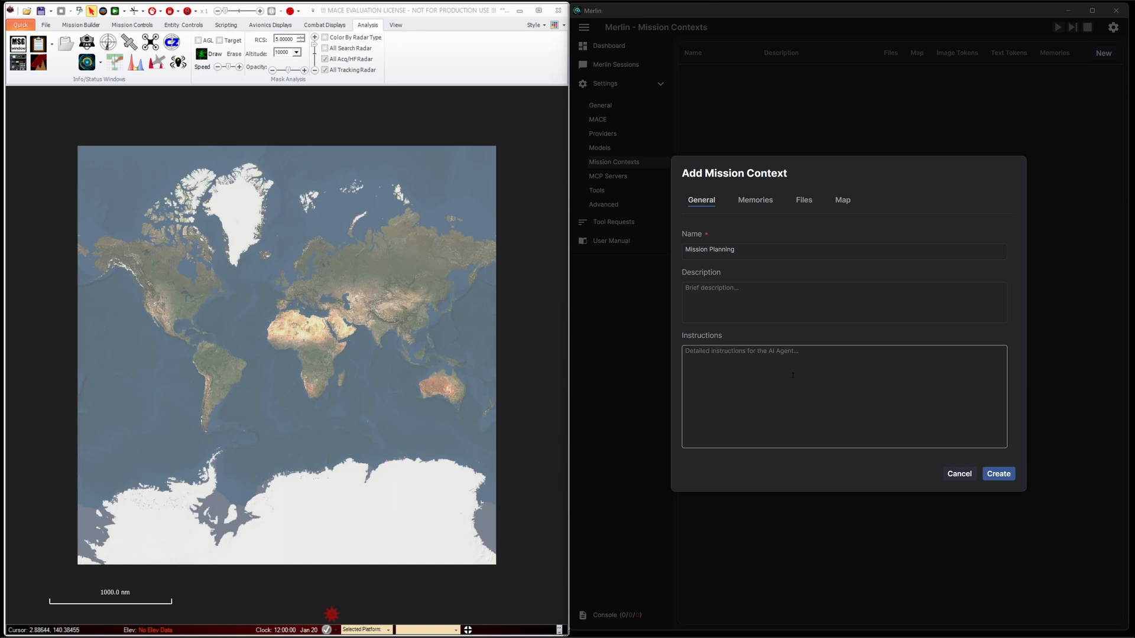
{"action": "type", "text": "Your role will be to help build a mission containing blue – US forces and Red Russian forces simulating a front-line situation with covert blue forces observing red forces."}
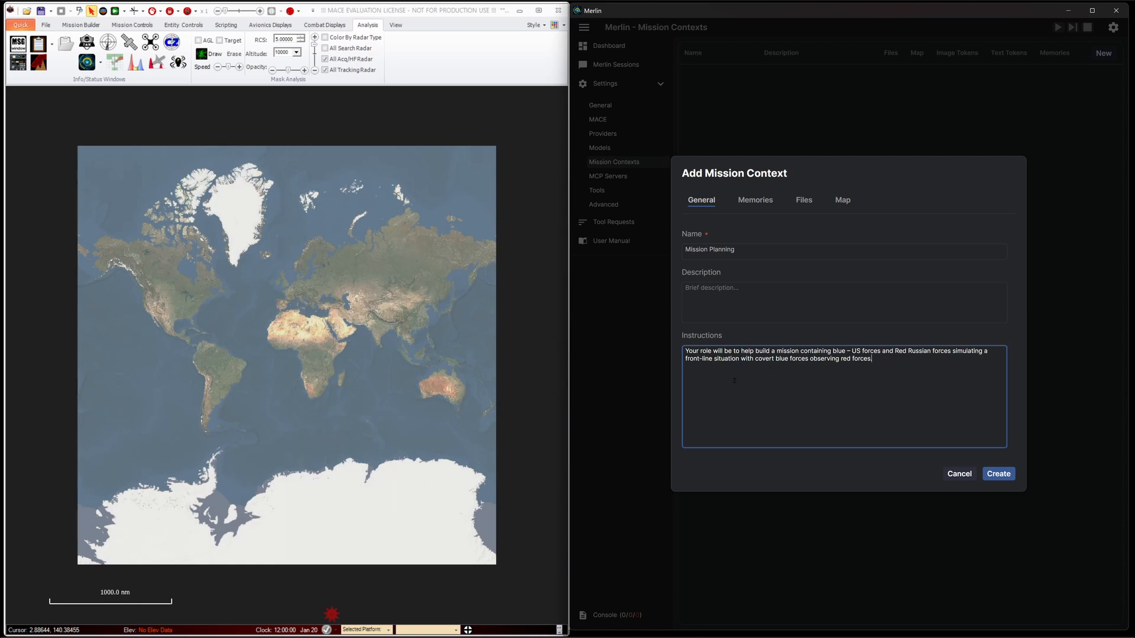
{"action": "key", "text": "Return"}
{"action": "type", "text": "When I ask for an FPV drone I want the Quadcopter 10 FPV unless otherwise specified."}
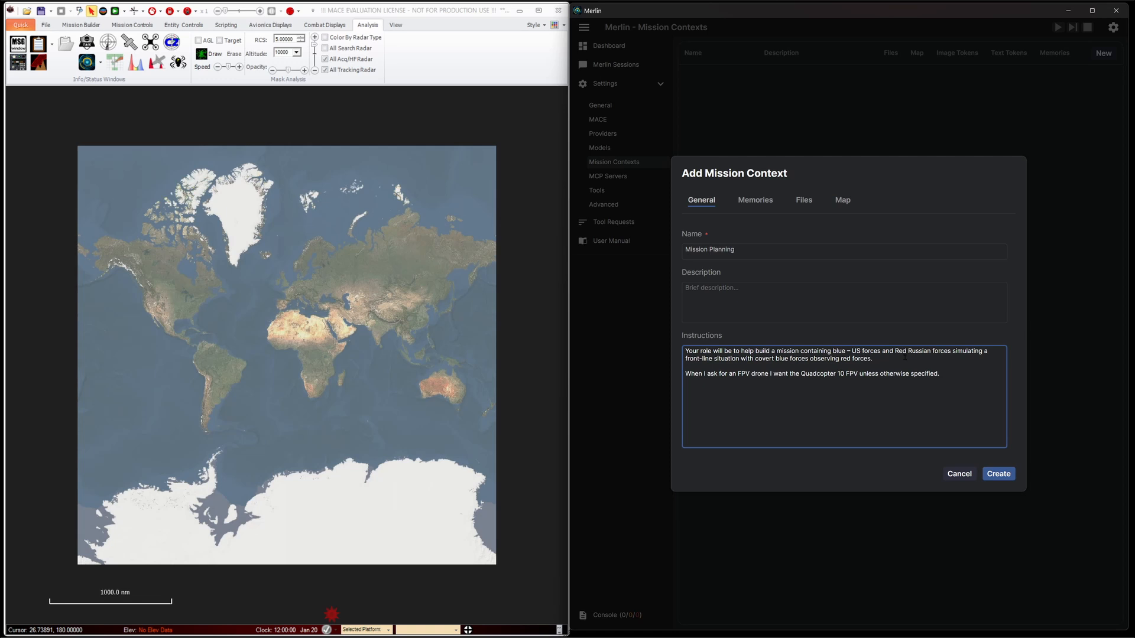
{"action": "left_click", "coordinate": [1001, 473]}
Look through the new context's memories, files and map sections, create the context, and check the dashboard's configuration checklist
{"action": "left_click", "coordinate": [763, 204]}
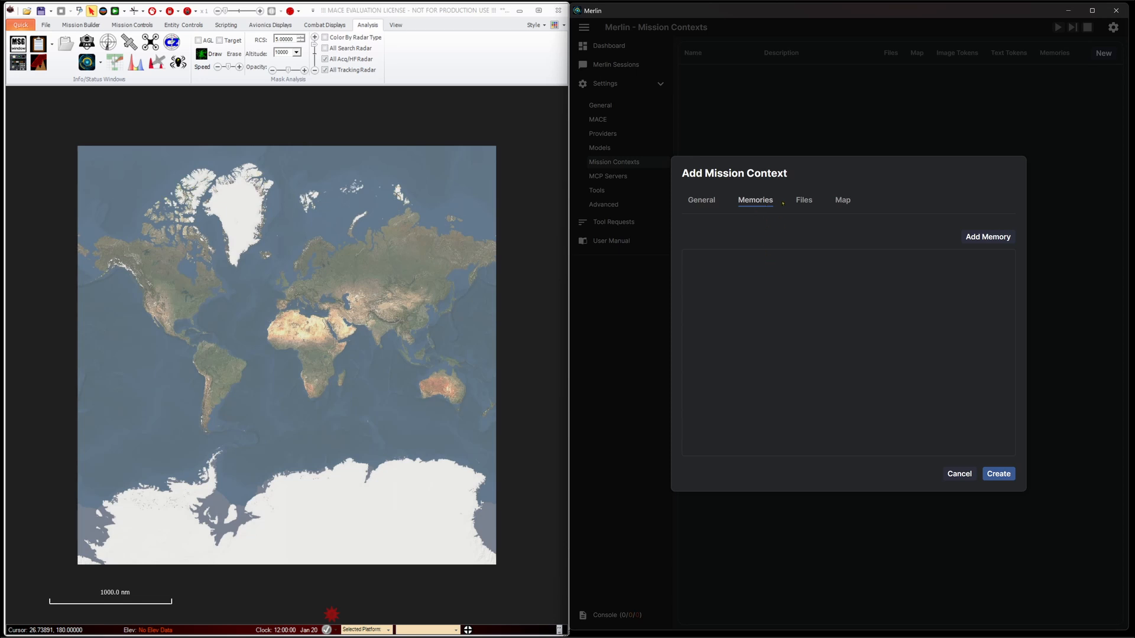
{"action": "left_click", "coordinate": [803, 201]}
{"action": "left_click", "coordinate": [841, 201]}
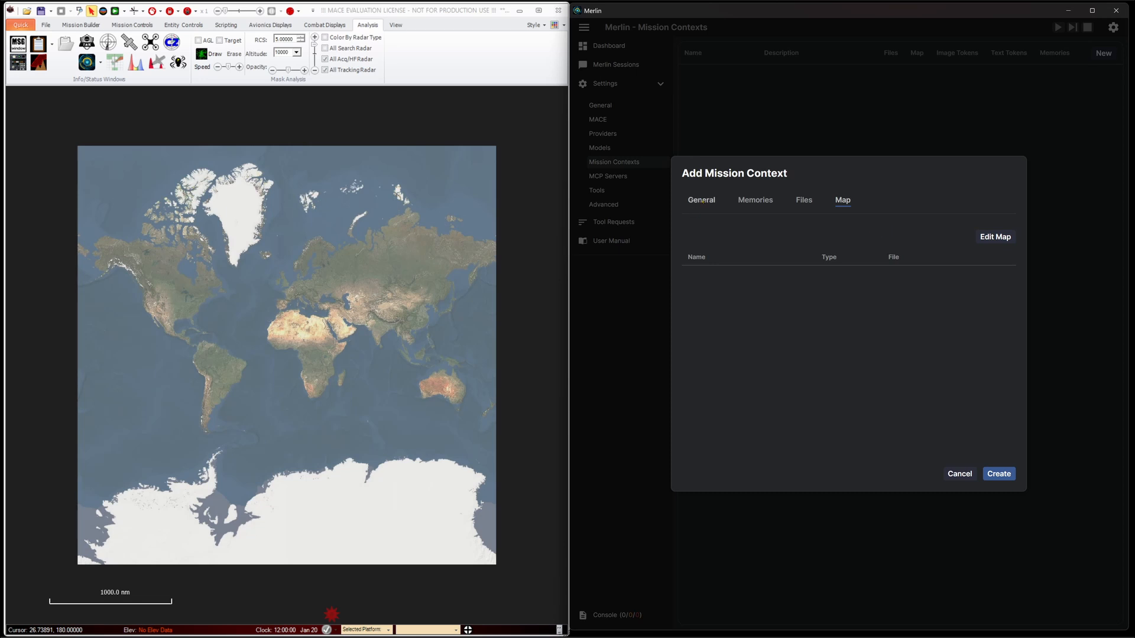
{"action": "left_click", "coordinate": [703, 201]}
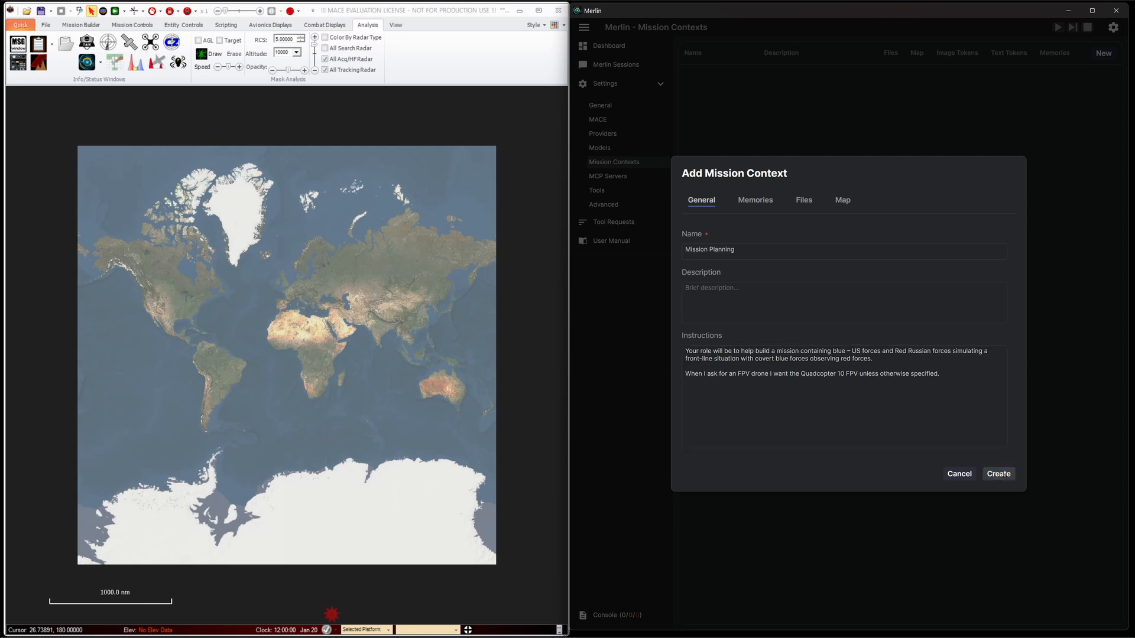
{"action": "left_click", "coordinate": [998, 473]}
{"action": "left_click", "coordinate": [636, 48]}
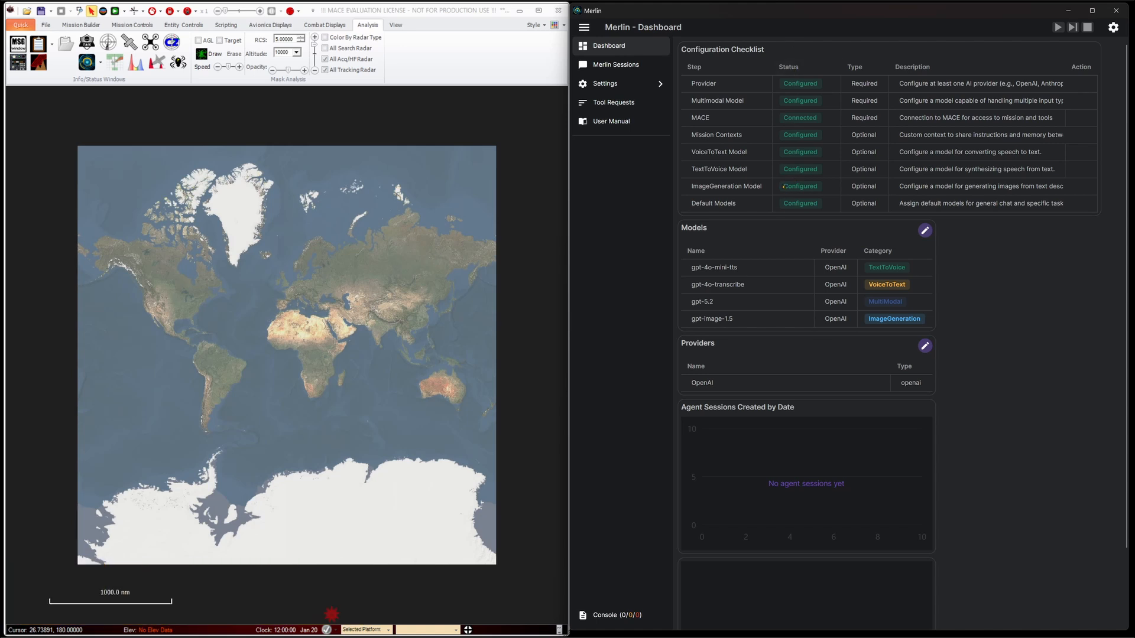
In the general settings, set the default mission context to Mission Planning
{"action": "left_click", "coordinate": [649, 90]}
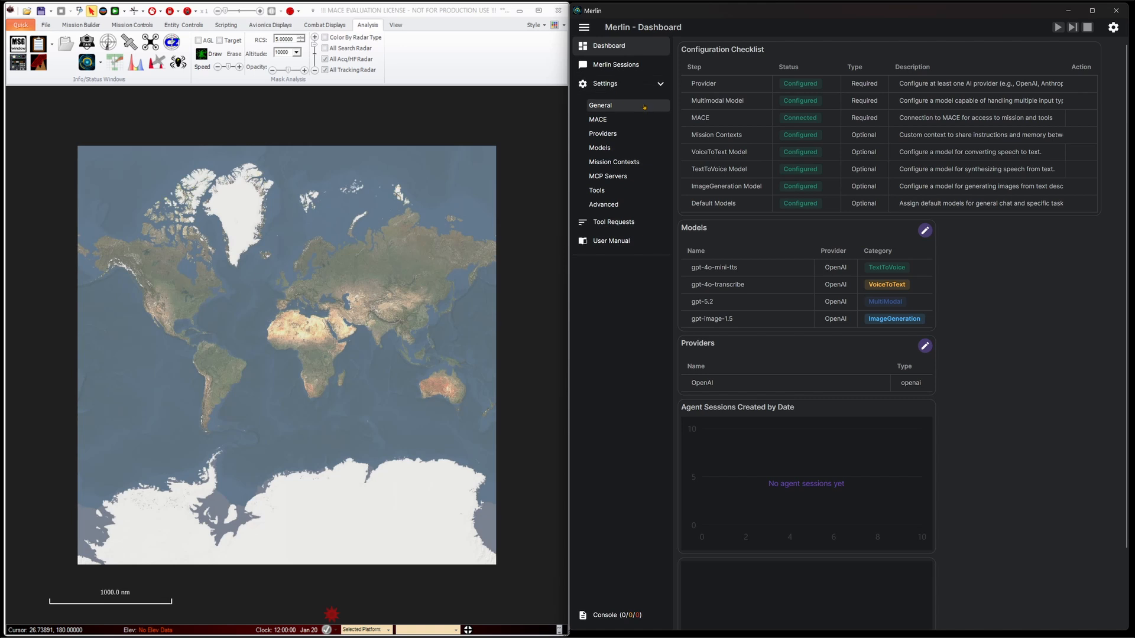
{"action": "left_click", "coordinate": [644, 108]}
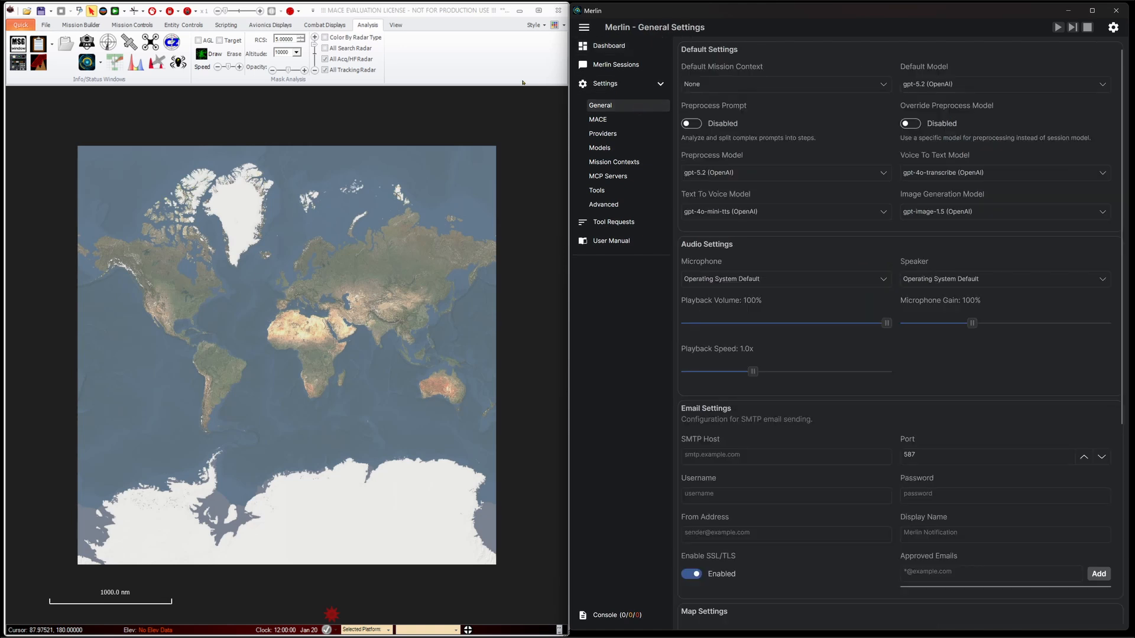
{"action": "left_click", "coordinate": [836, 84]}
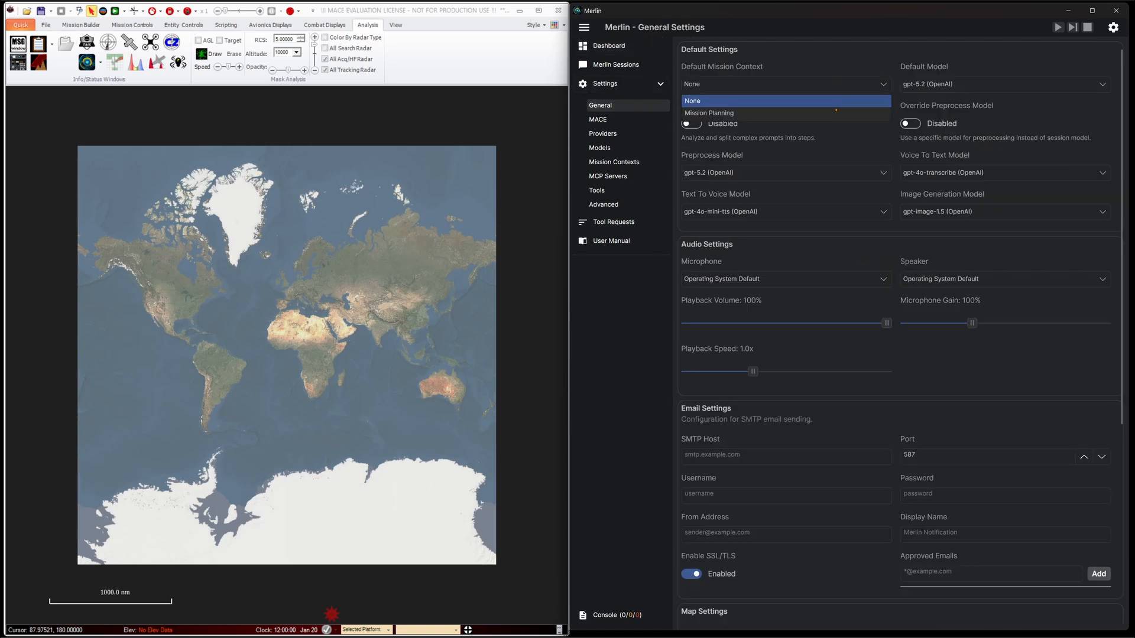
{"action": "left_click", "coordinate": [836, 113]}
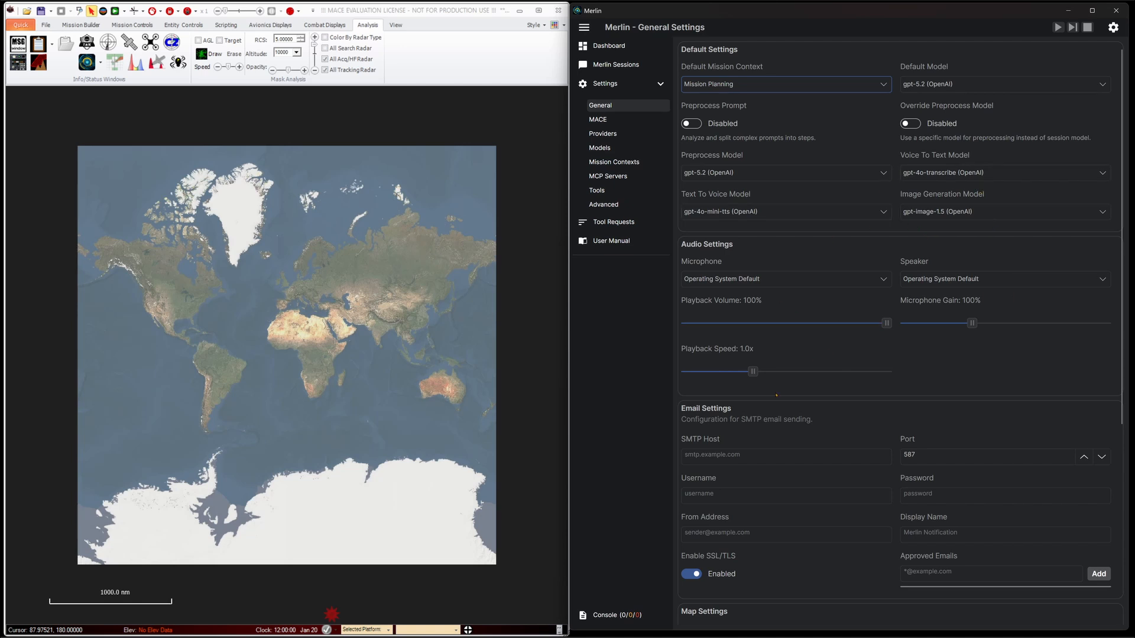
Set the global map path to the s2cloudless-2020 file in C:\_BSI_DATA\Worldwide_10m_Imagery, and return to the mission contexts list
{"action": "scroll", "coordinate": [998, 373], "scroll_direction": "down", "scroll_amount": 1}
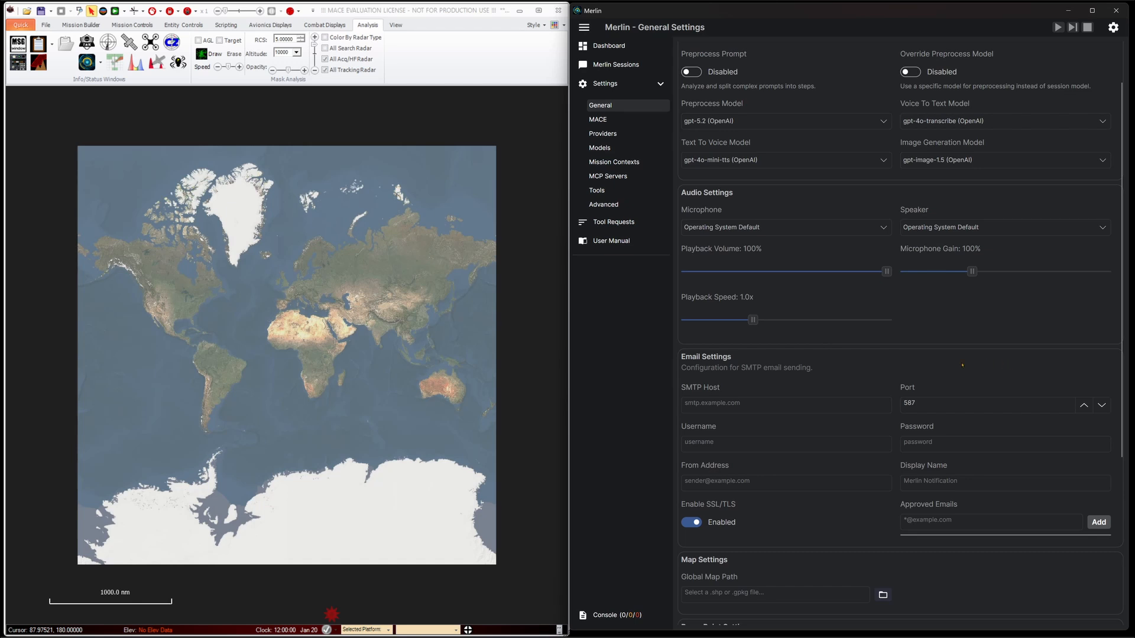
{"action": "scroll", "coordinate": [962, 365], "scroll_direction": "down", "scroll_amount": 3}
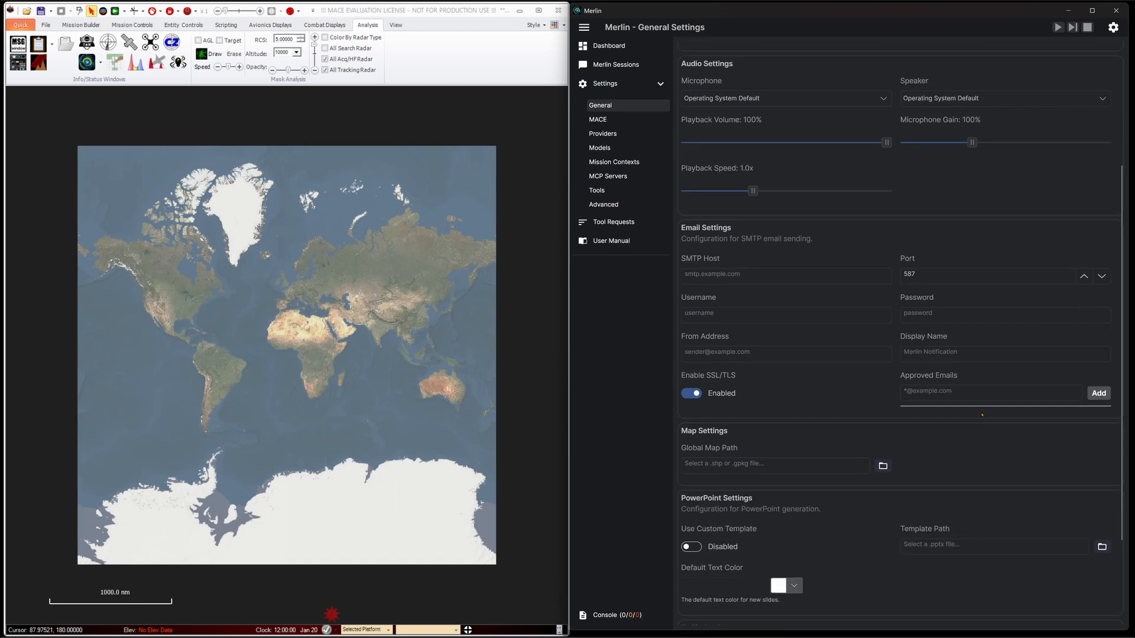
{"action": "scroll", "coordinate": [982, 414], "scroll_direction": "down", "scroll_amount": 2}
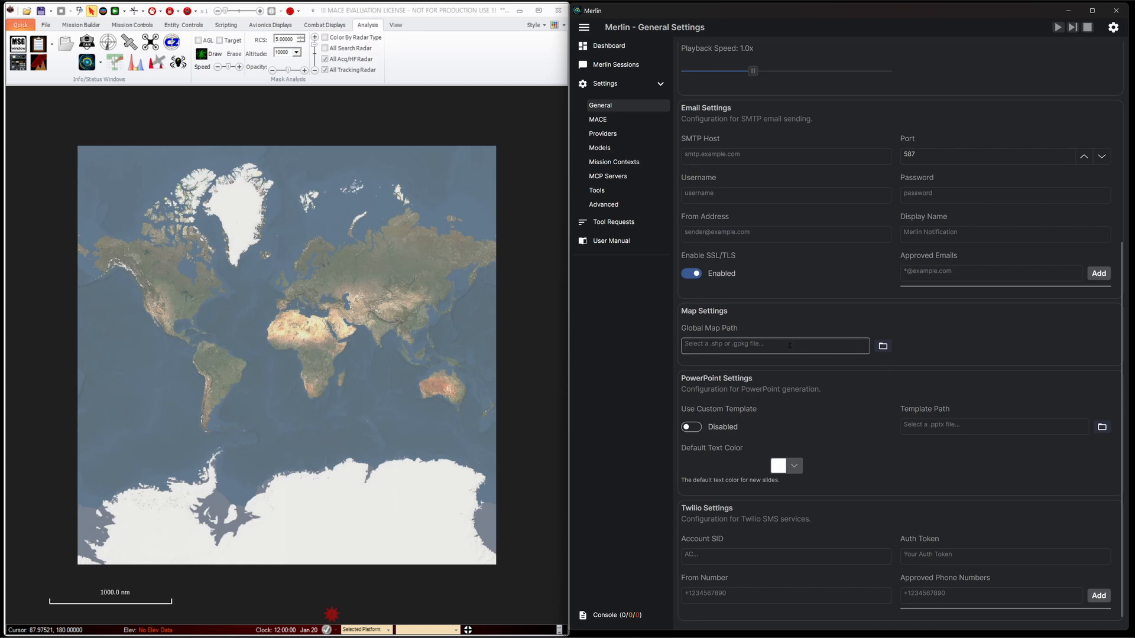
{"action": "left_click", "coordinate": [883, 346]}
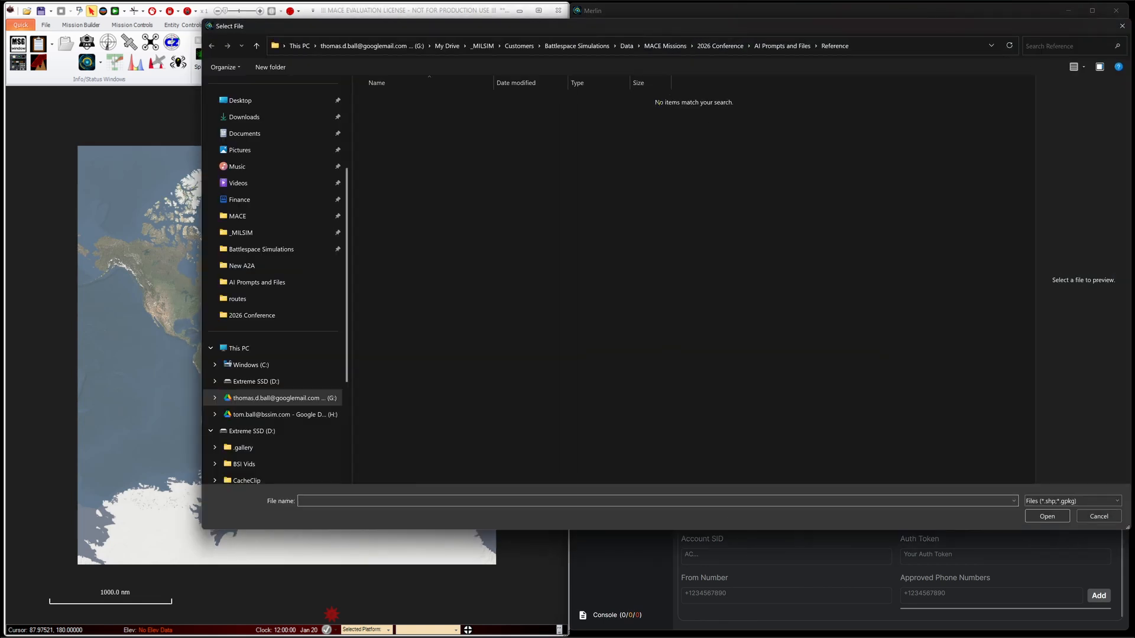
{"action": "left_click", "coordinate": [250, 364]}
{"action": "double_click", "coordinate": [390, 100]}
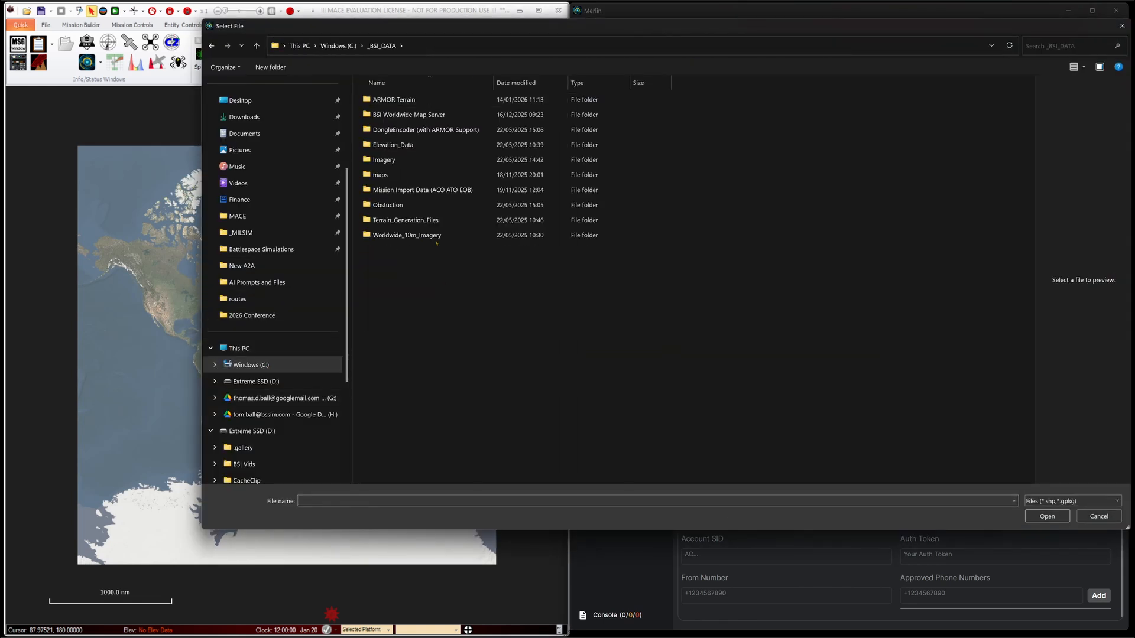
{"action": "double_click", "coordinate": [442, 240]}
{"action": "double_click", "coordinate": [435, 108]}
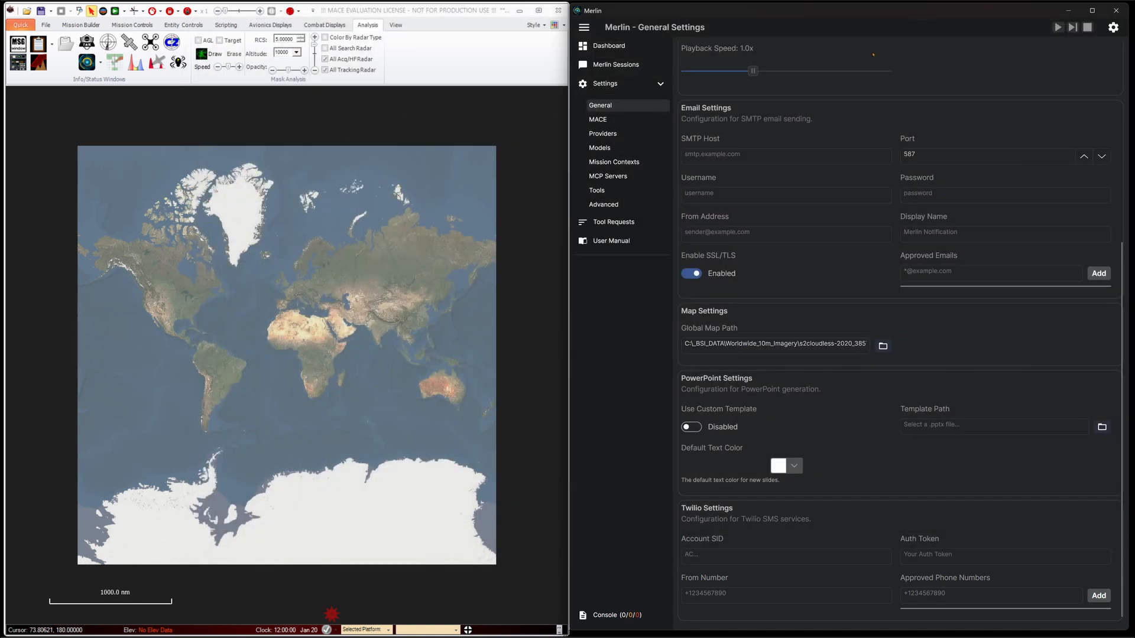
{"action": "left_click_drag", "start_coordinate": [781, 344], "coordinate": [632, 339]}
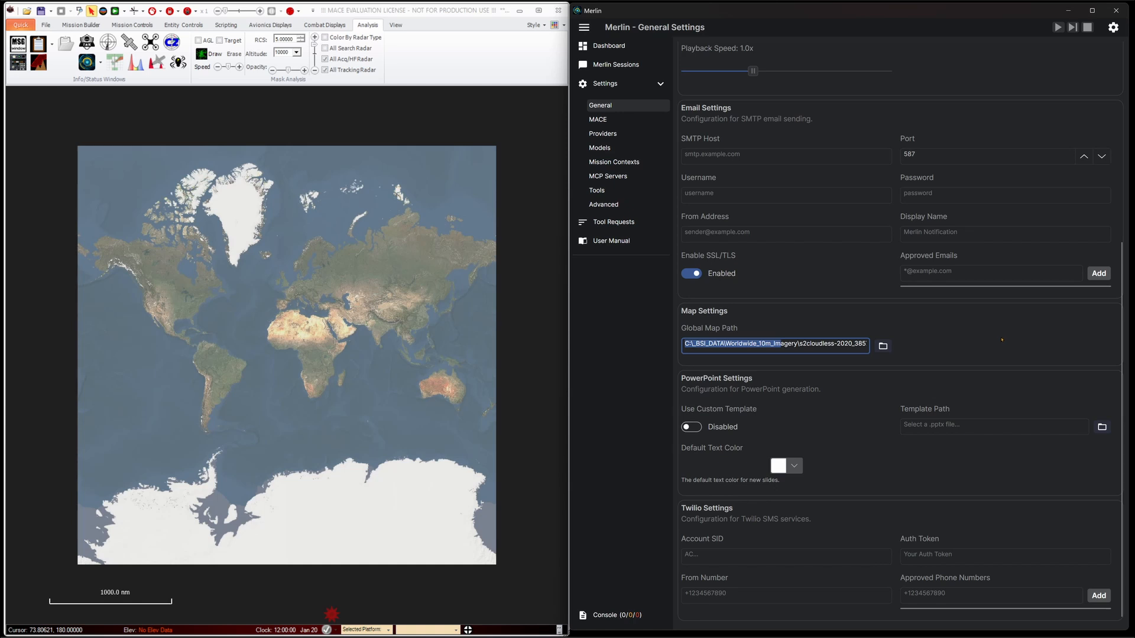
{"action": "left_click", "coordinate": [647, 169]}
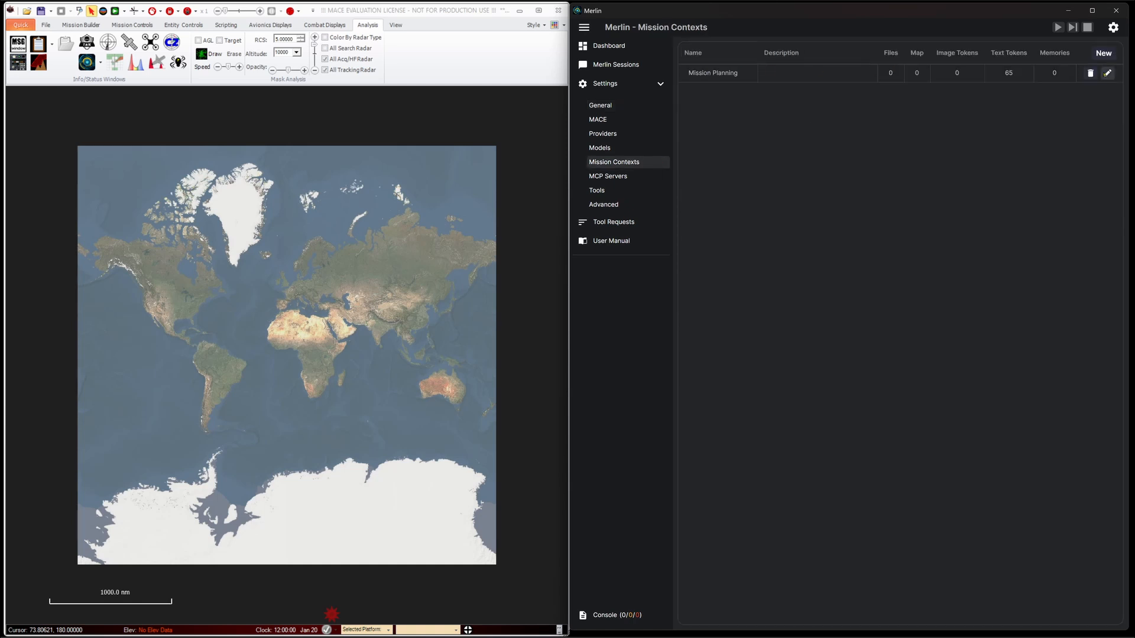
Open the map of the Mission Planning context for editing
{"action": "left_click", "coordinate": [1107, 72]}
{"action": "left_click", "coordinate": [844, 200]}
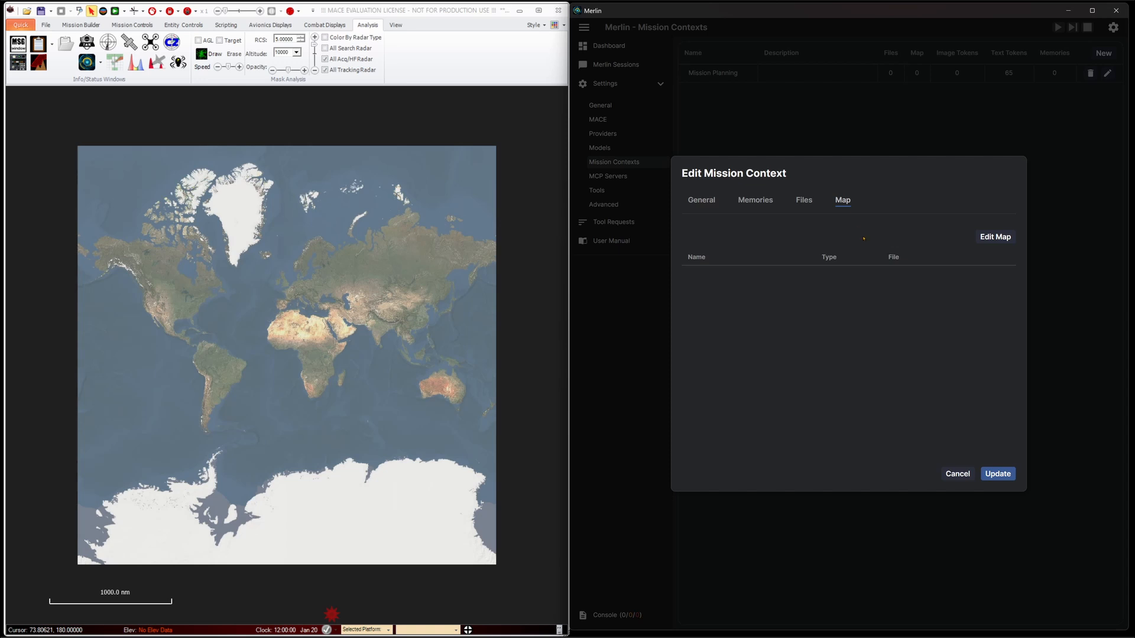
{"action": "left_click", "coordinate": [995, 236]}
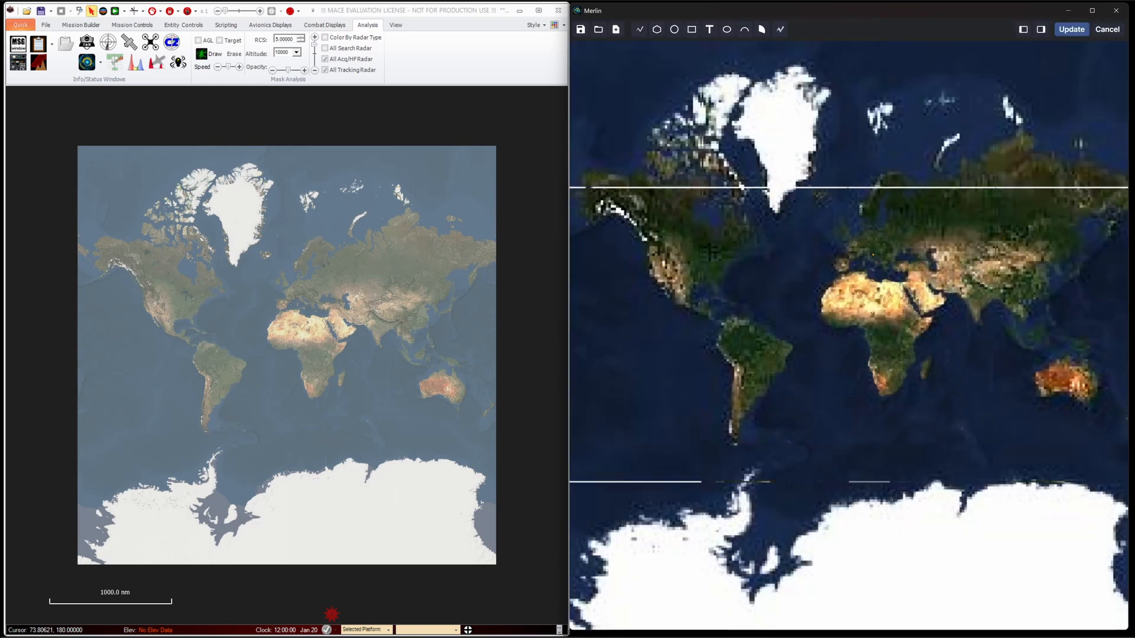
Draw a circle with a radius of about 23,350 m over the urban area south of Seattle, with the shape list shown
{"action": "scroll", "coordinate": [709, 251], "scroll_direction": "up", "scroll_amount": 5}
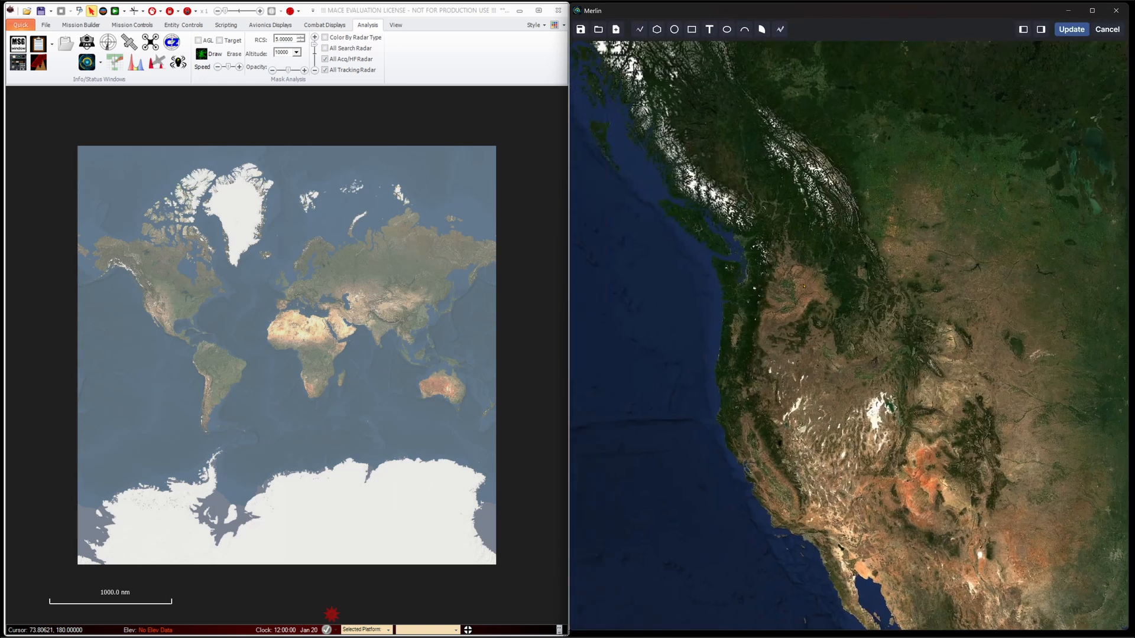
{"action": "scroll", "coordinate": [738, 266], "scroll_direction": "up", "scroll_amount": 4}
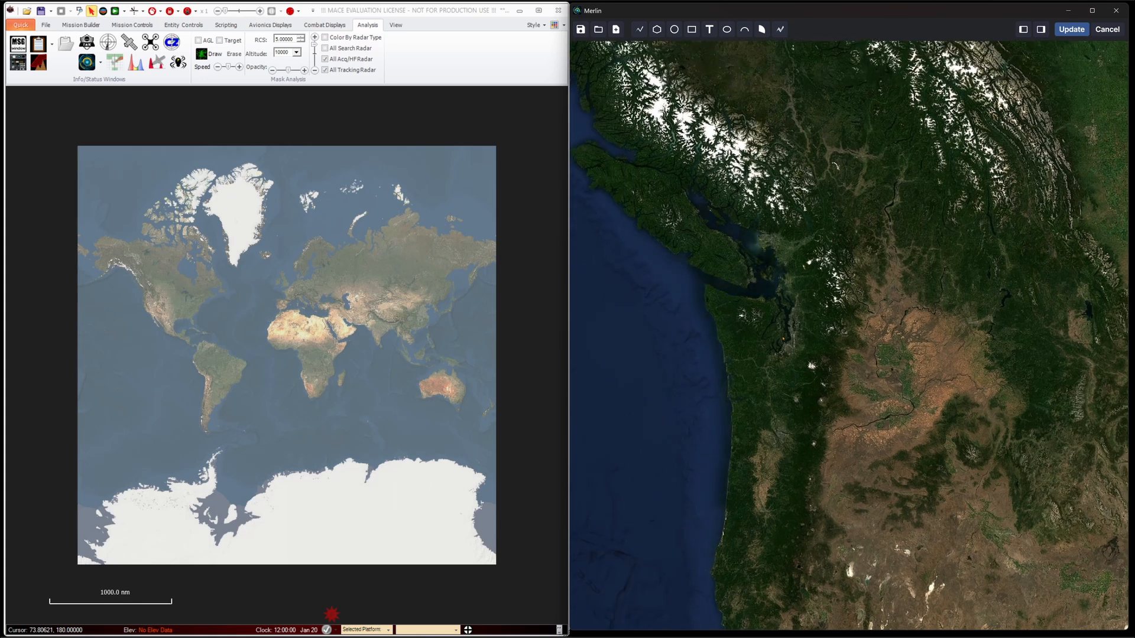
{"action": "scroll", "coordinate": [763, 342], "scroll_direction": "up", "scroll_amount": 2}
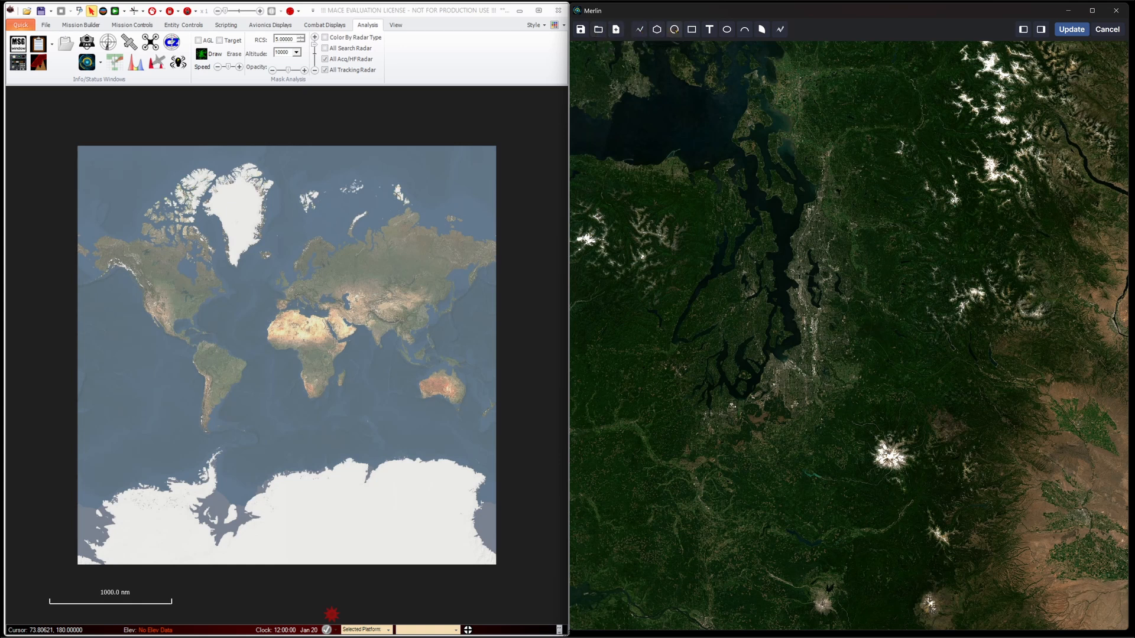
{"action": "left_click", "coordinate": [1022, 29]}
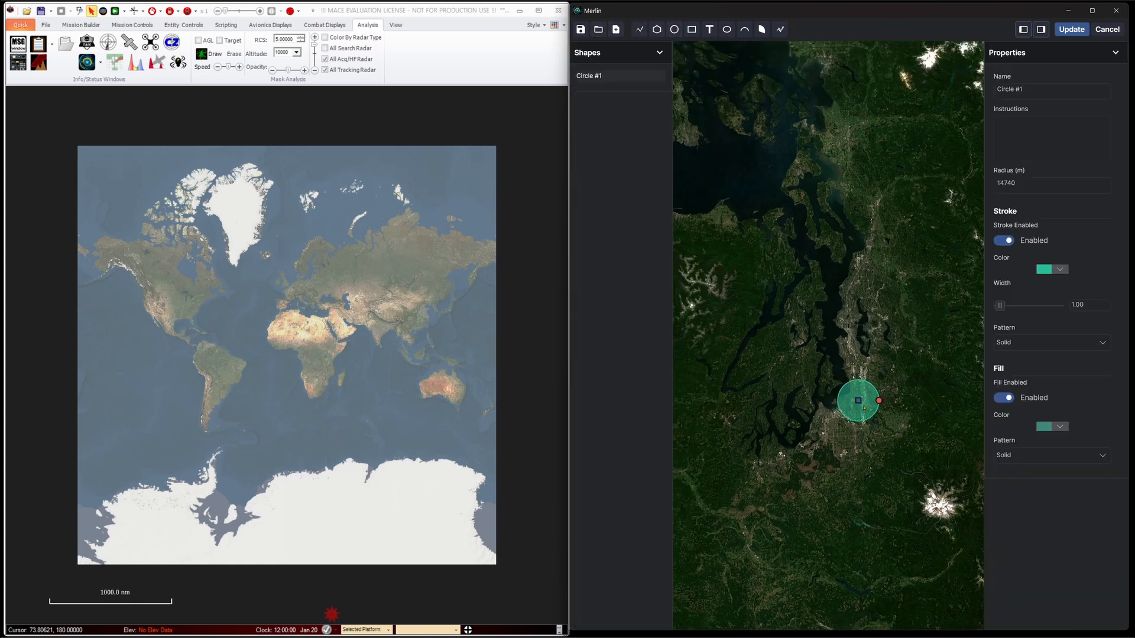
{"action": "left_click_drag", "start_coordinate": [856, 400], "coordinate": [852, 372]}
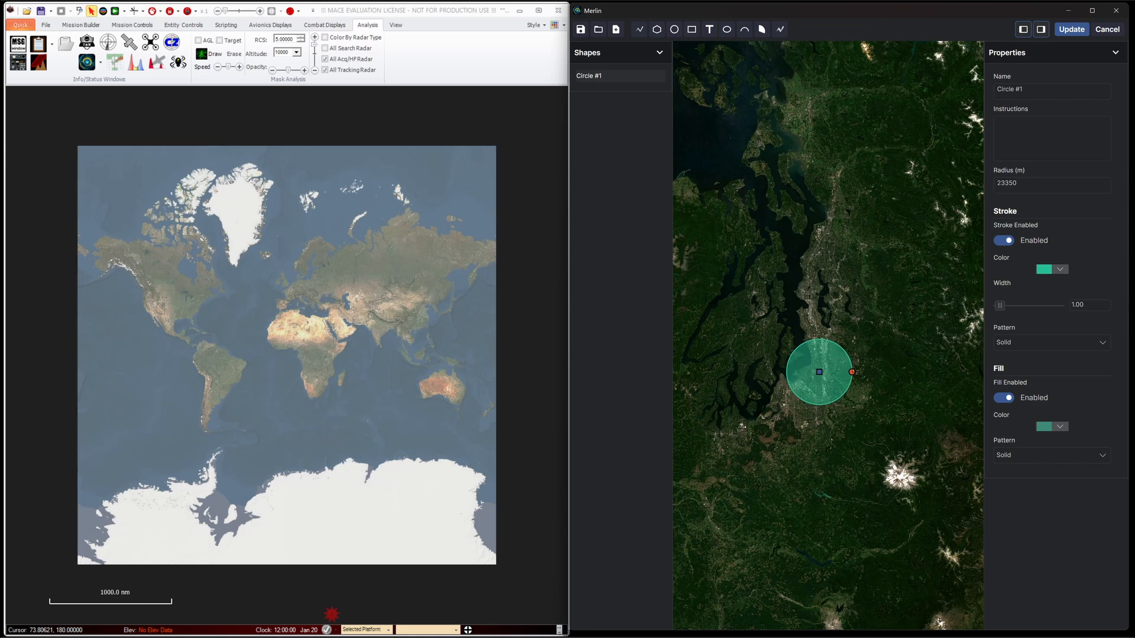
Name the circle Friendly Forces Base Area, and save the updated map and mission context
{"action": "triple_click", "coordinate": [1032, 91]}
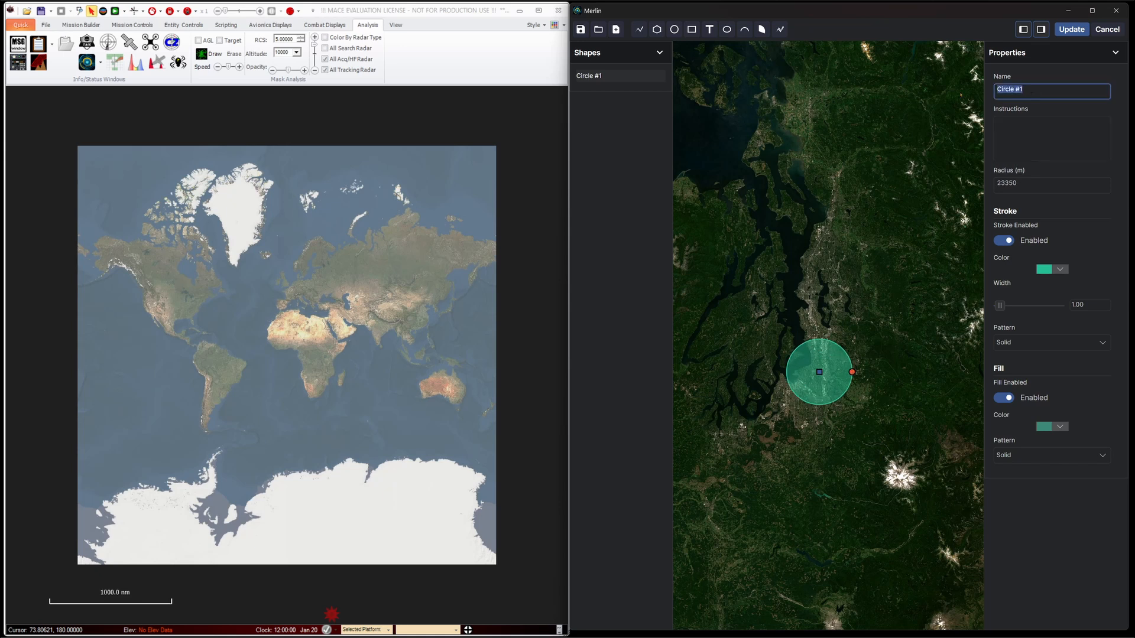
{"action": "type", "text": "Friendly Forces Base Area"}
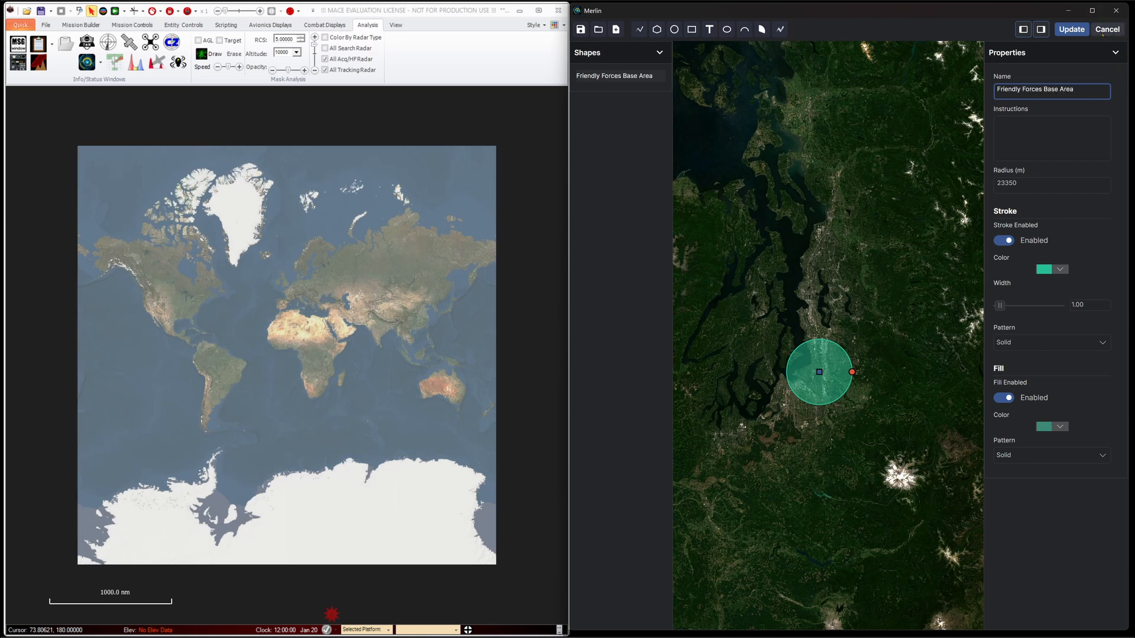
{"action": "left_click", "coordinate": [1071, 30]}
{"action": "left_click", "coordinate": [985, 475]}
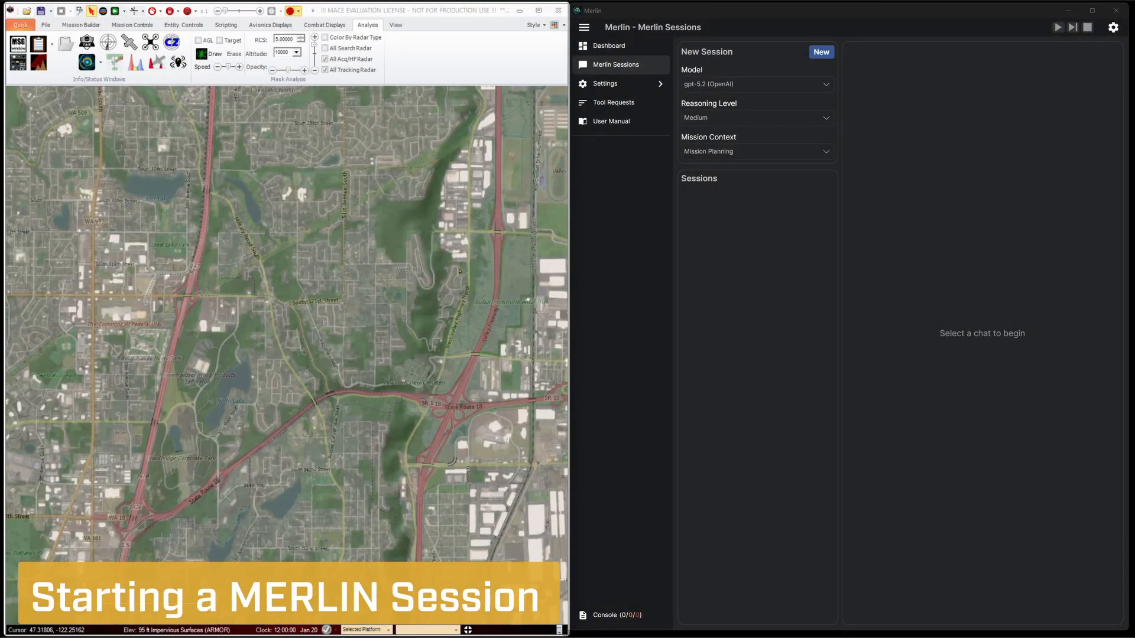
Review the dashboard's configuration checklist and the model, reasoning level and mission context choices for a new session
{"action": "left_click", "coordinate": [597, 46]}
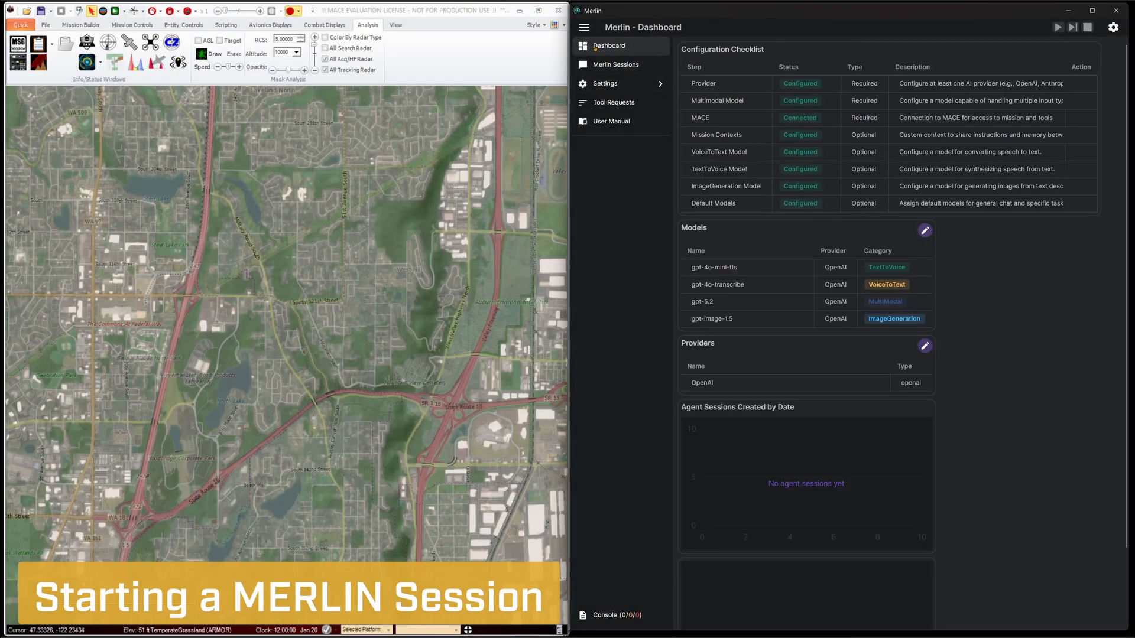
{"action": "left_click", "coordinate": [625, 66]}
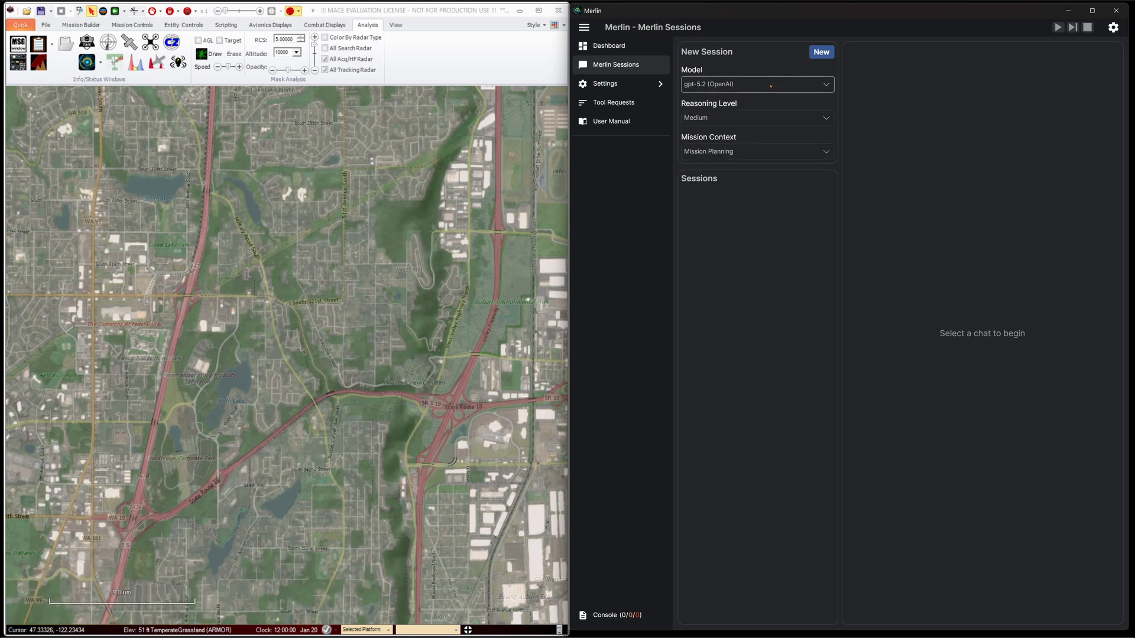
{"action": "left_click", "coordinate": [821, 85]}
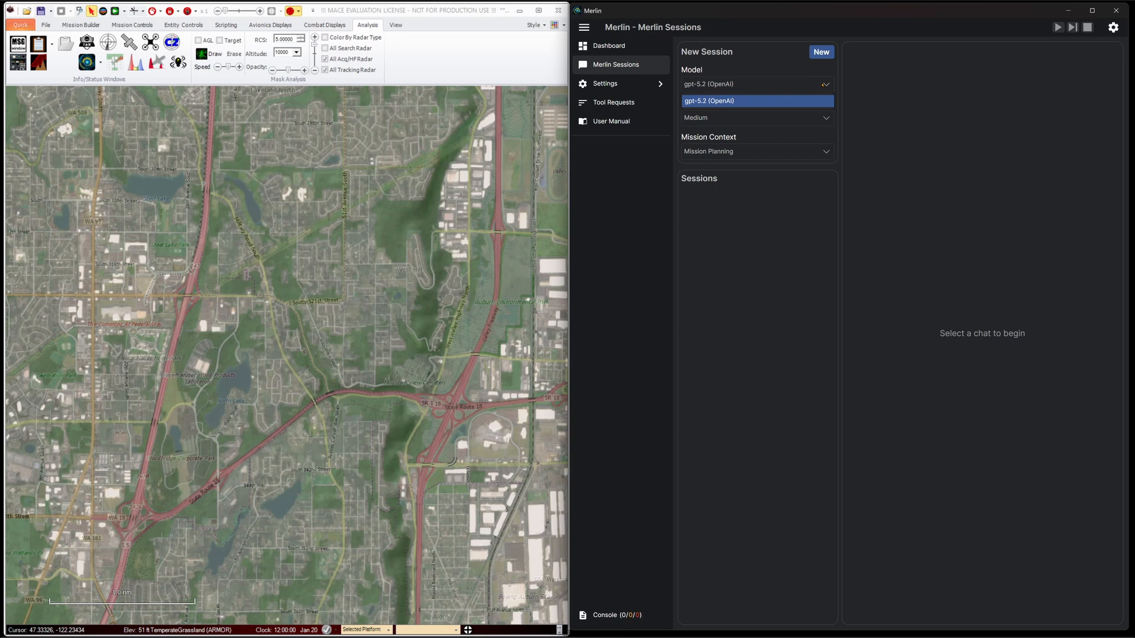
{"action": "left_click", "coordinate": [821, 84]}
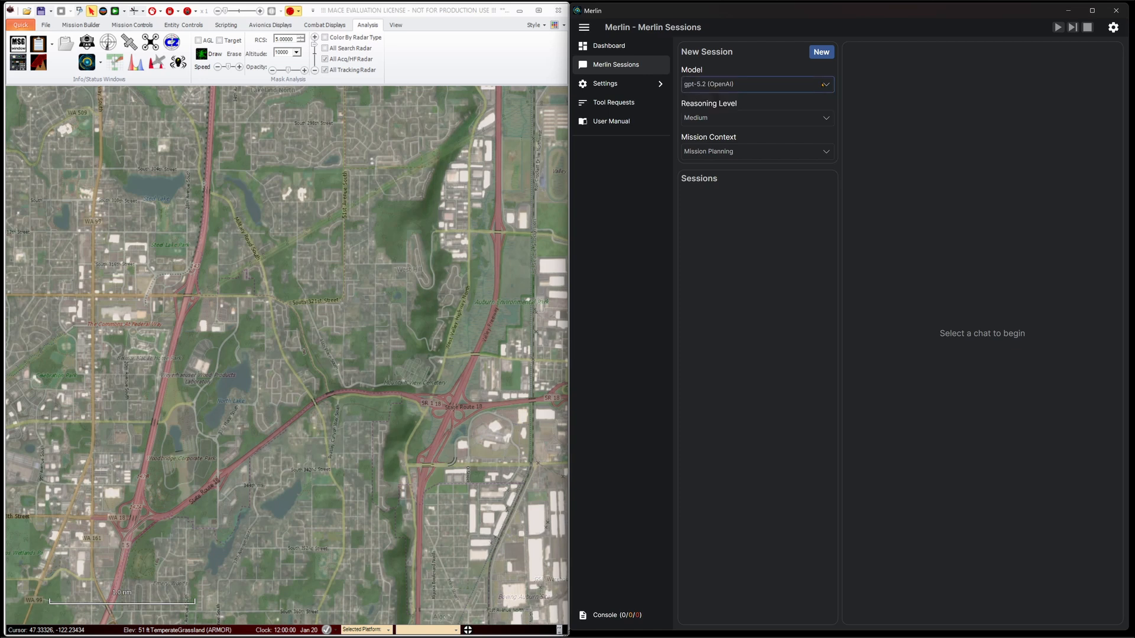
{"action": "left_click", "coordinate": [825, 116]}
{"action": "left_click", "coordinate": [825, 117]}
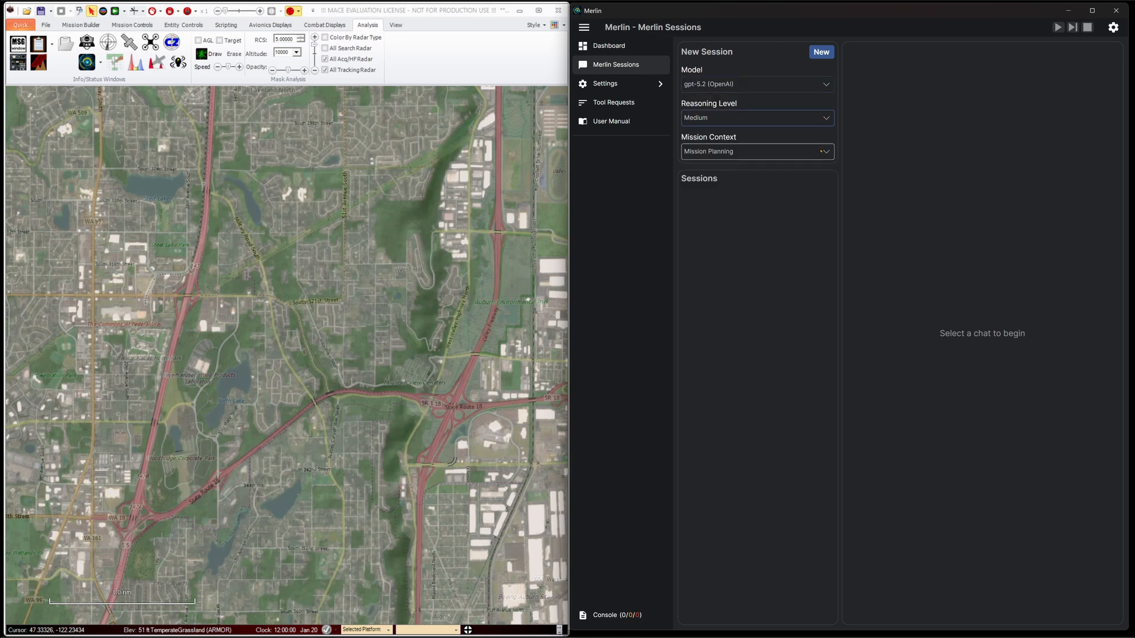
{"action": "left_click", "coordinate": [821, 152]}
{"action": "left_click", "coordinate": [816, 239]}
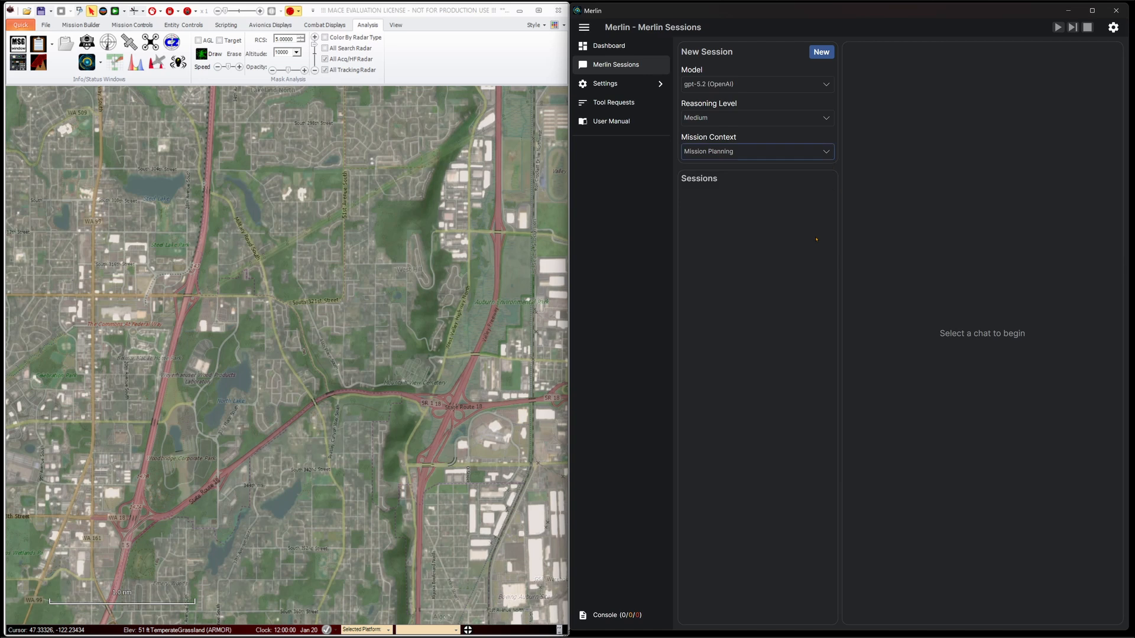
Create a session using gpt-5.2, Medium reasoning and Mission Planning, and send "Place 2 AH64 helicopters call them Ugly 11 and 12"
{"action": "left_click", "coordinate": [818, 52]}
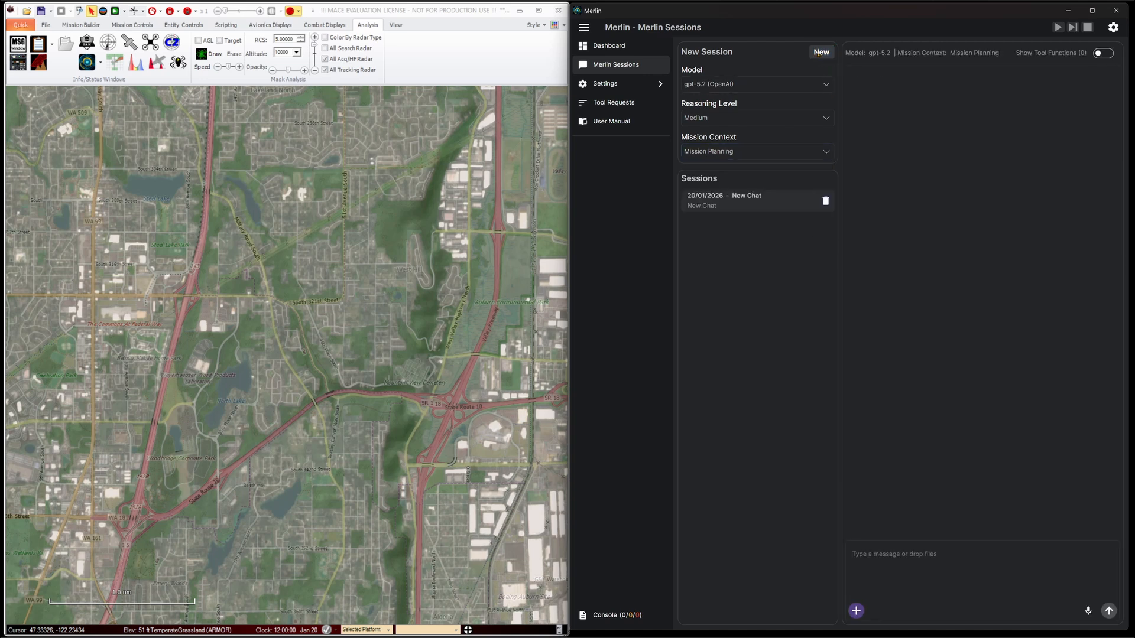
{"action": "type", "text": "P"}
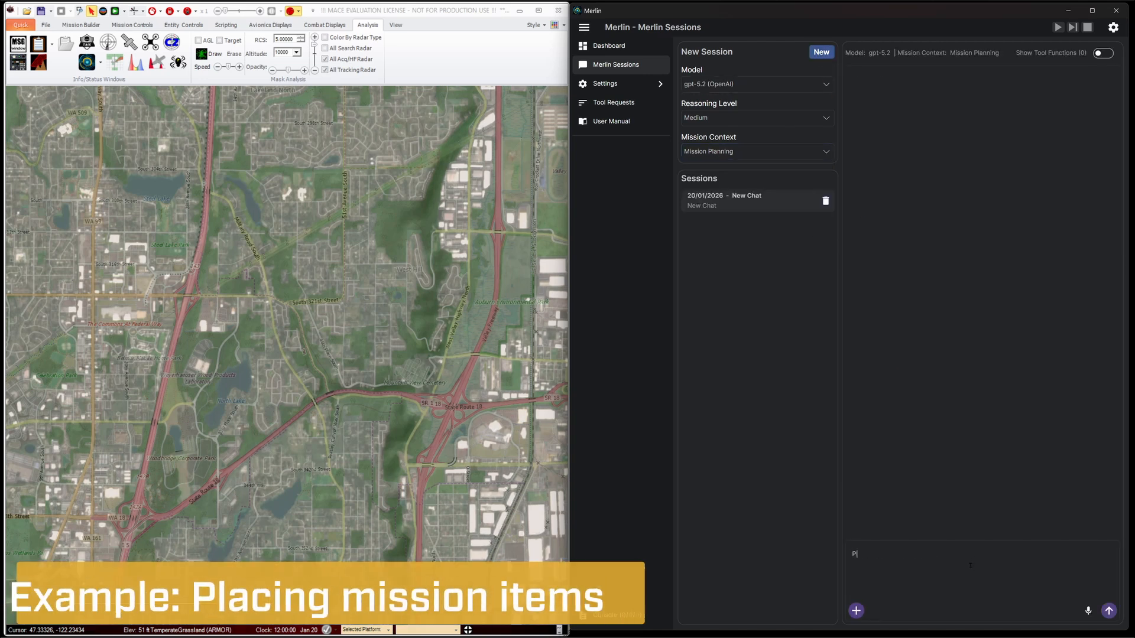
{"action": "type", "text": "lace 2 A"}
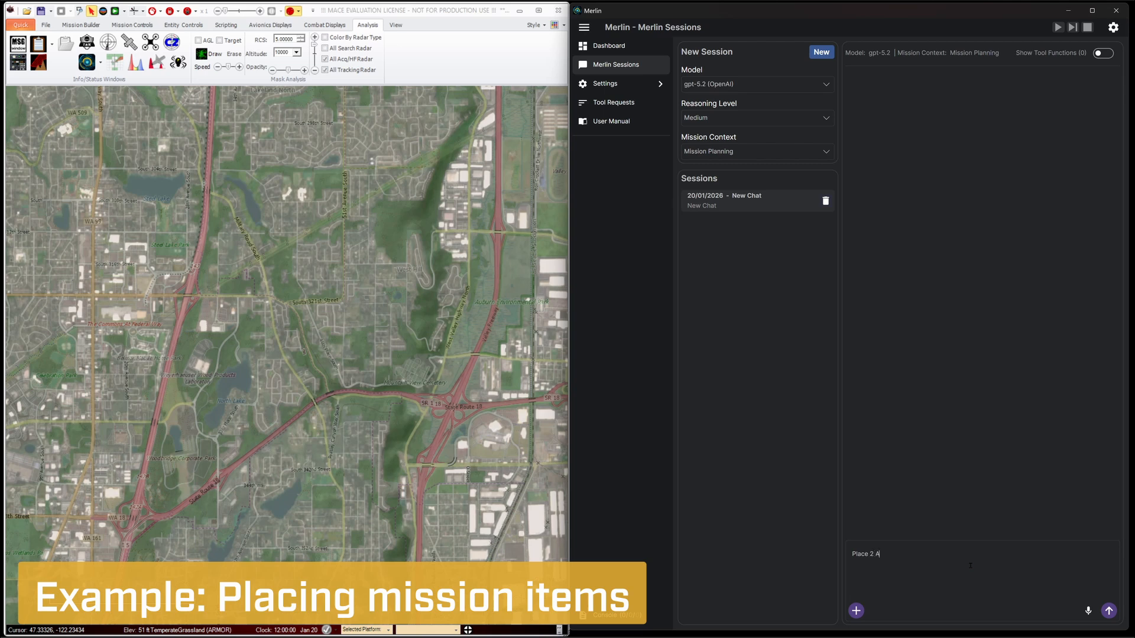
{"action": "type", "text": "H64 helicopters call them Ugly 11 and 12"}
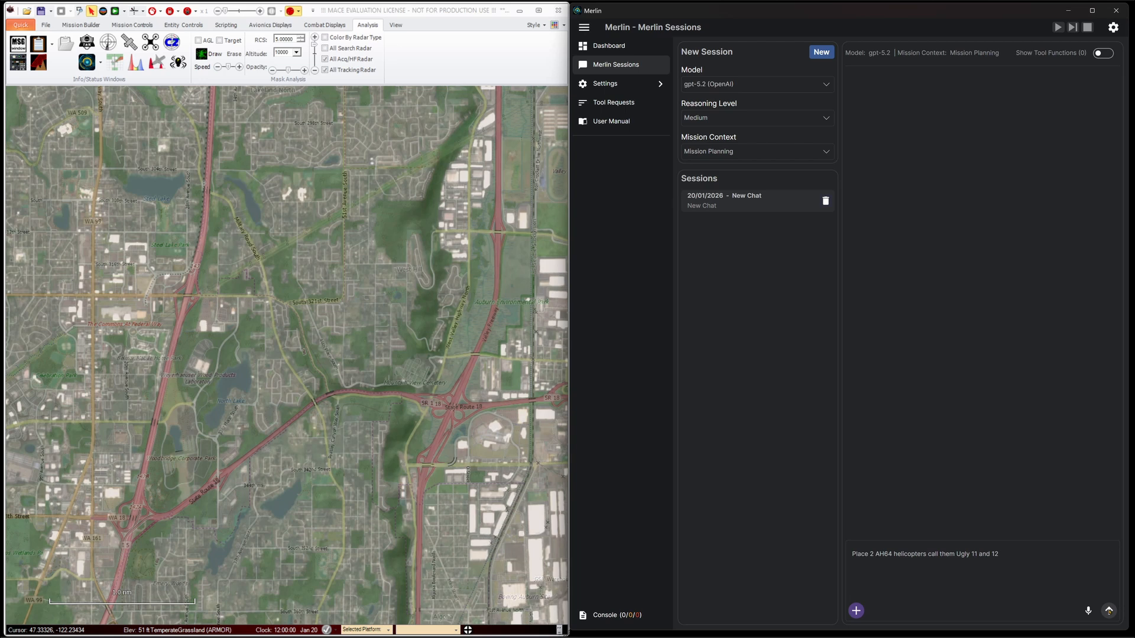
{"action": "key", "text": "Return"}
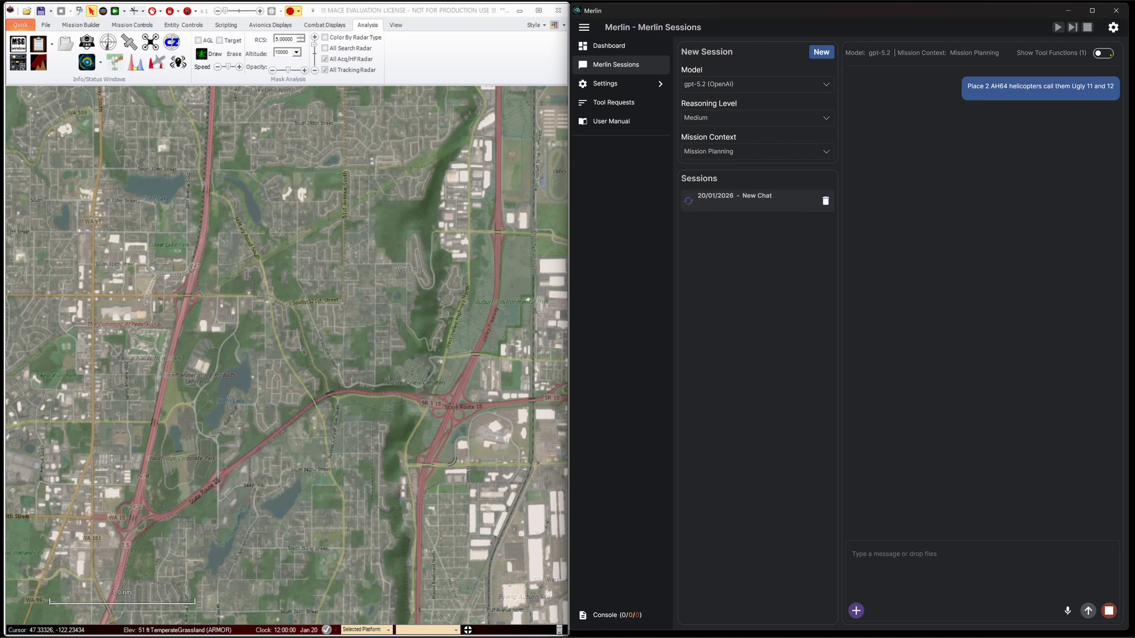
Show the session's tool functions and inspect the details of the GetMissionInfo and GetEntityTypes calls
{"action": "left_click", "coordinate": [1103, 53]}
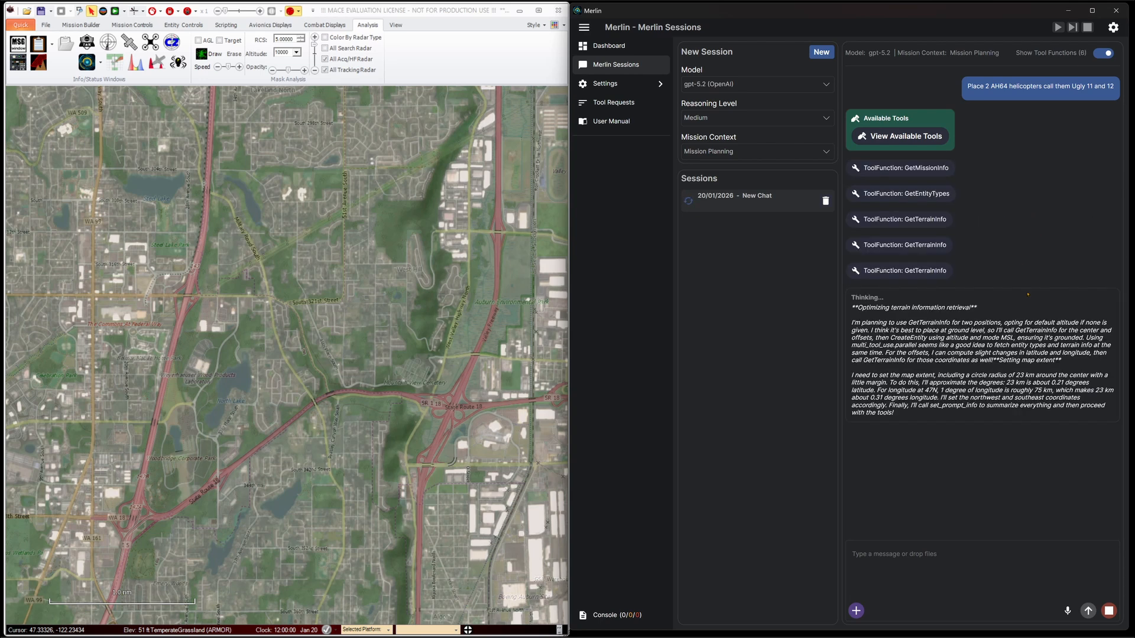
{"action": "left_click", "coordinate": [944, 168]}
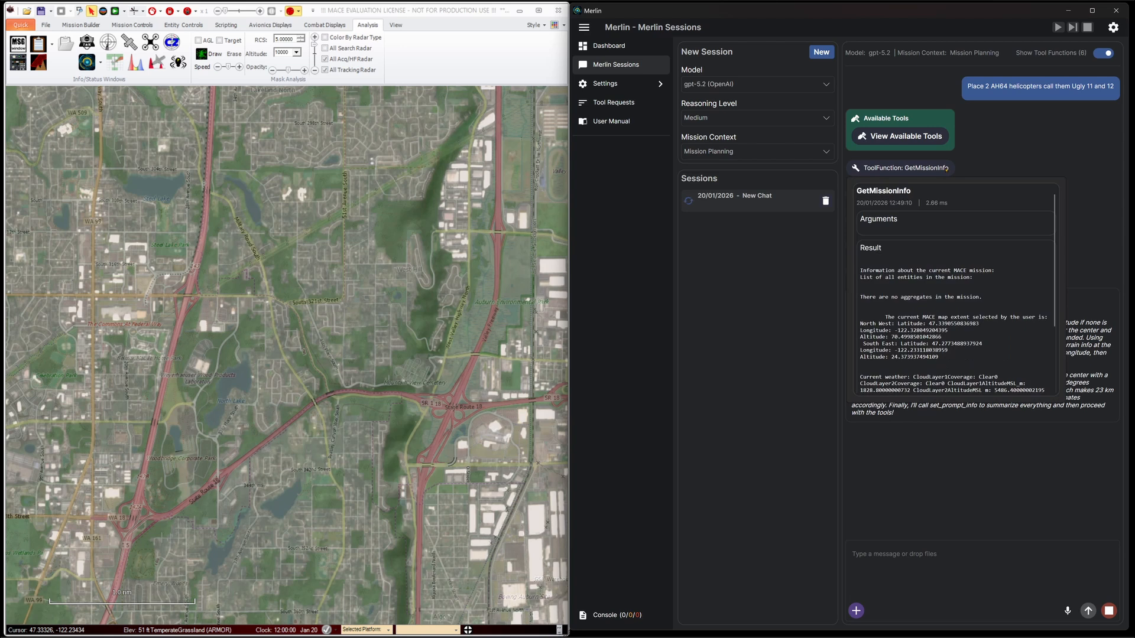
{"action": "left_click", "coordinate": [945, 169]}
{"action": "left_click", "coordinate": [948, 193]}
{"action": "left_click", "coordinate": [948, 193]}
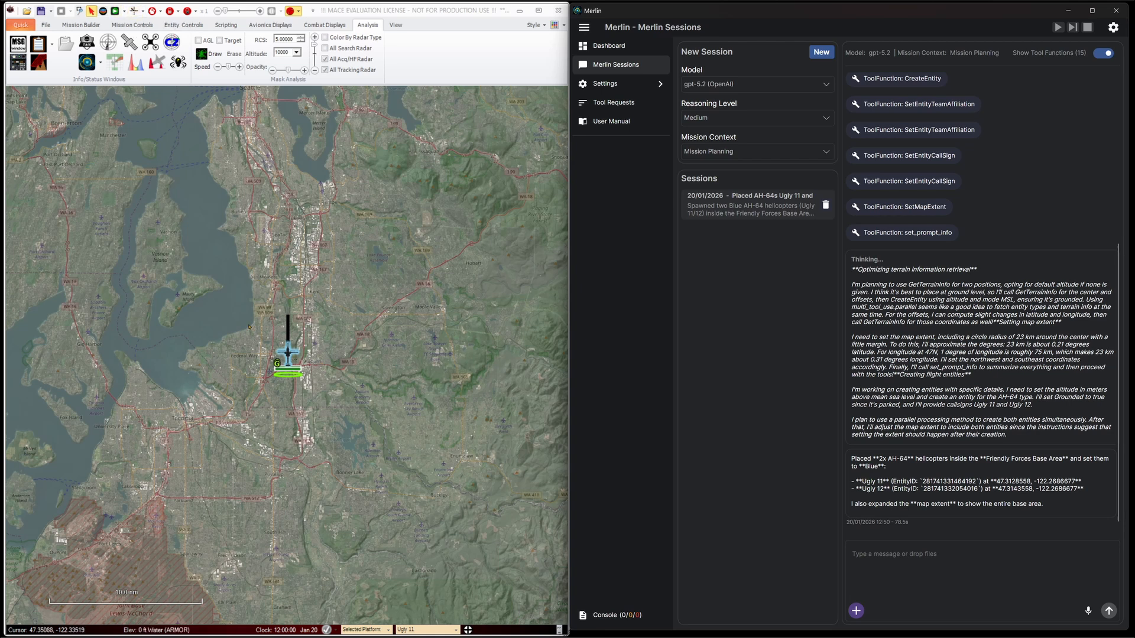
Examine the two placed AH-64 helicopters up close on the MACE map, including the details of Ugly 12
{"action": "left_click_drag", "start_coordinate": [271, 332], "coordinate": [382, 488]}
{"action": "middle_click", "coordinate": [258, 299]}
{"action": "middle_click", "coordinate": [300, 312]}
{"action": "mouse_move", "coordinate": [299, 302]}
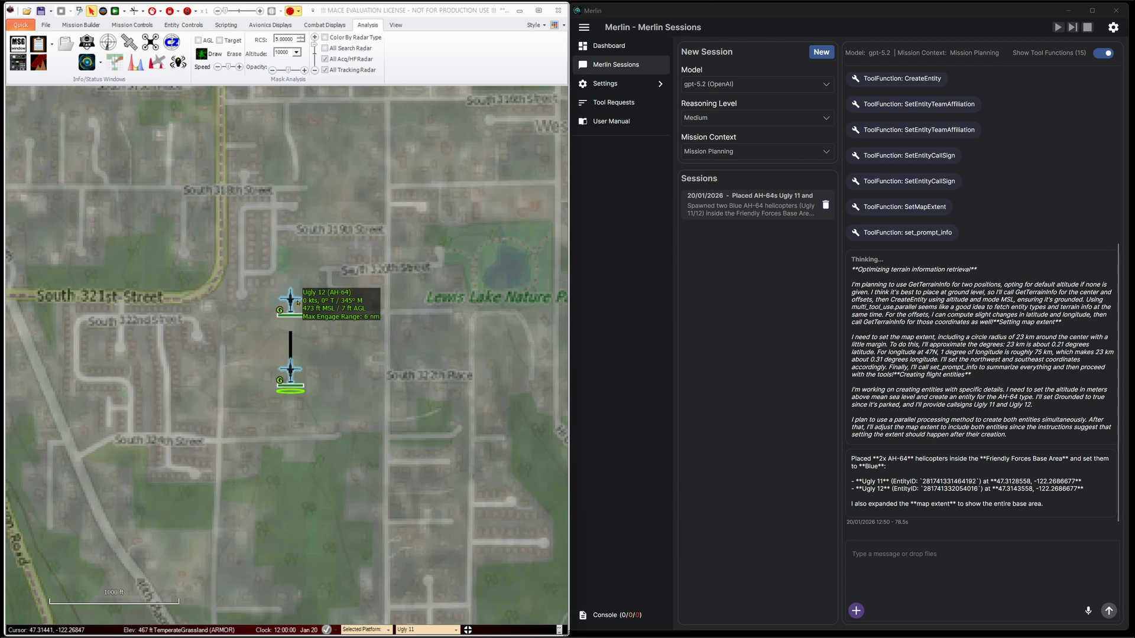
Send Merlin the request "Make both helicopters weapons free"
{"action": "left_click", "coordinate": [898, 570]}
{"action": "type", "text": "M"}
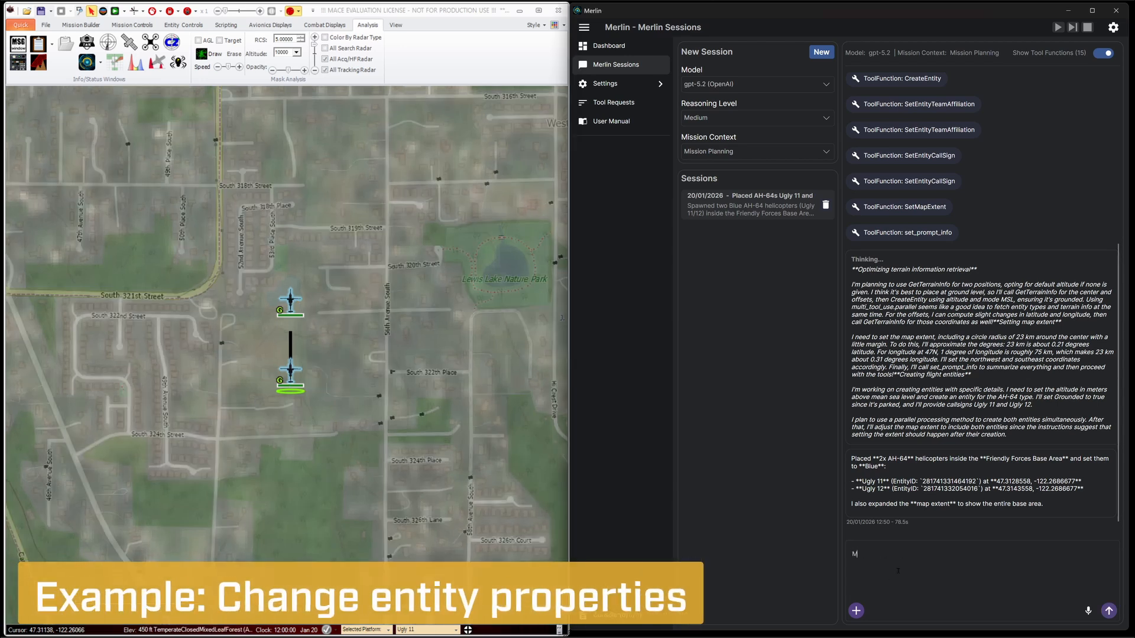
{"action": "type", "text": "ake both helicopters weapons free"}
{"action": "key", "text": "Return"}
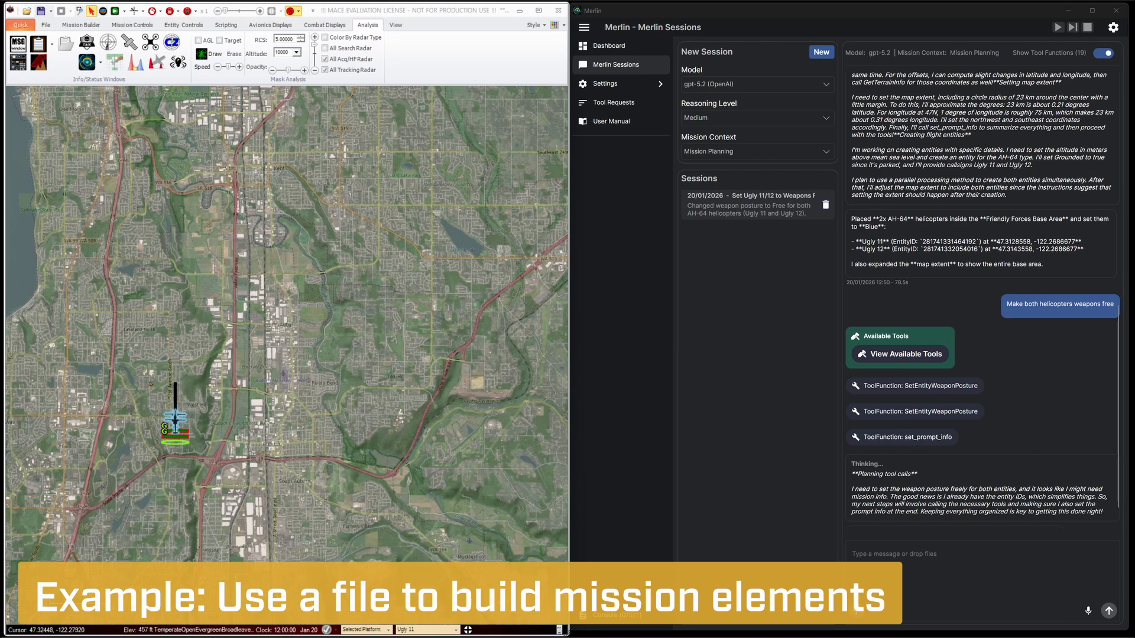
Attach Mission RED Force EOB.txt from the Reference folder of AI Prompts and Files to the chat, previewing its contents first
{"action": "left_click", "coordinate": [855, 610]}
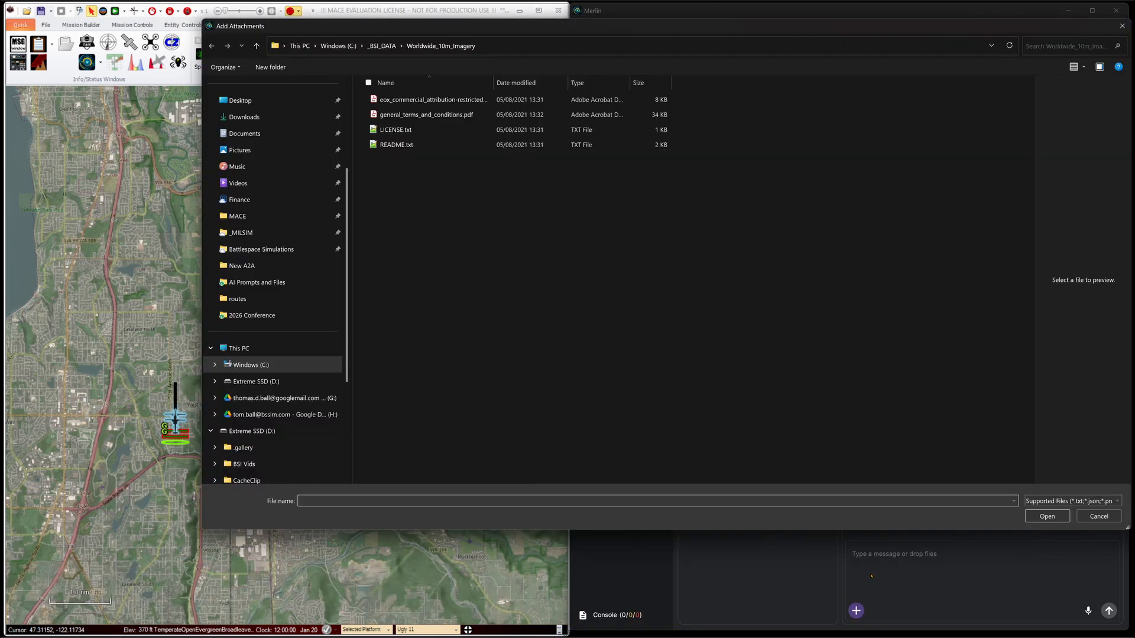
{"action": "left_click", "coordinate": [288, 282]}
{"action": "double_click", "coordinate": [408, 99]}
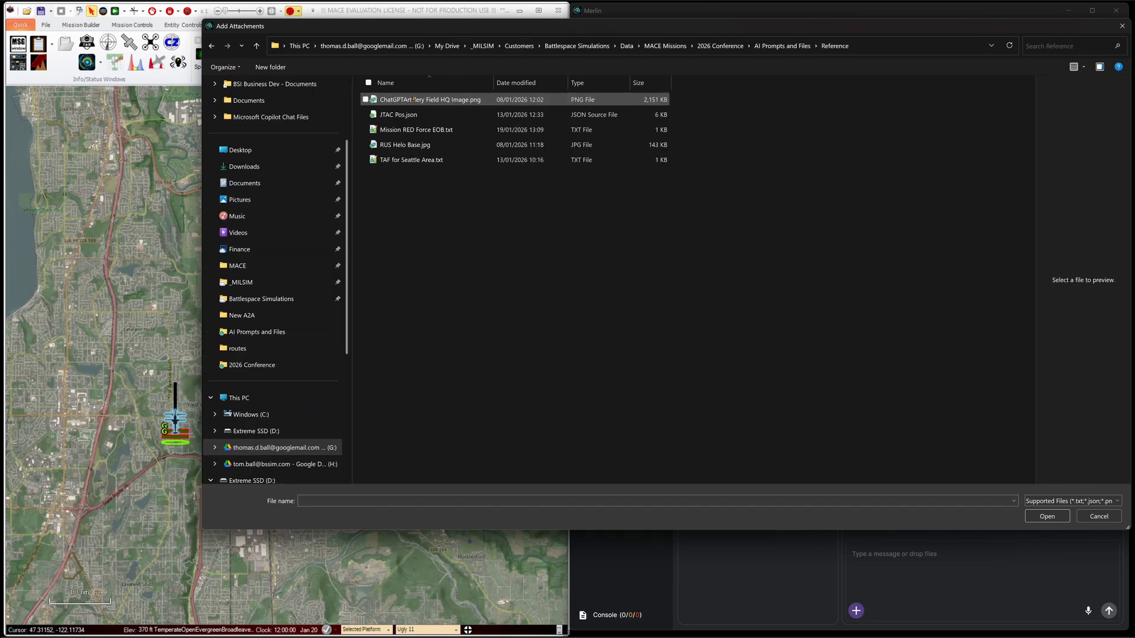
{"action": "left_click_drag", "start_coordinate": [502, 31], "coordinate": [400, 57]}
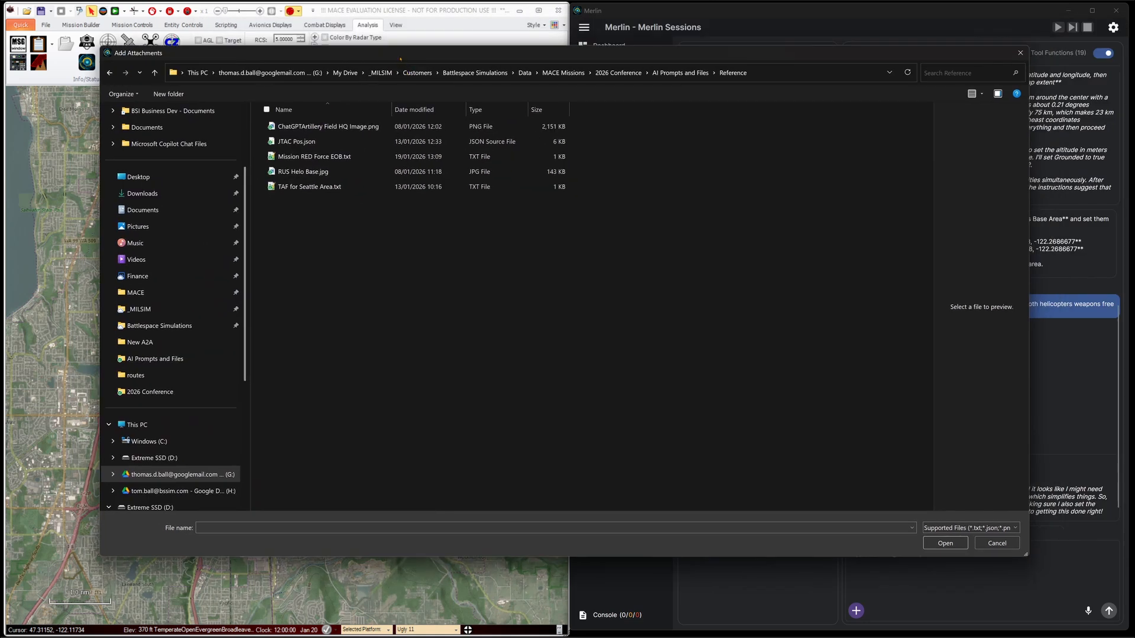
{"action": "left_click", "coordinate": [360, 156]}
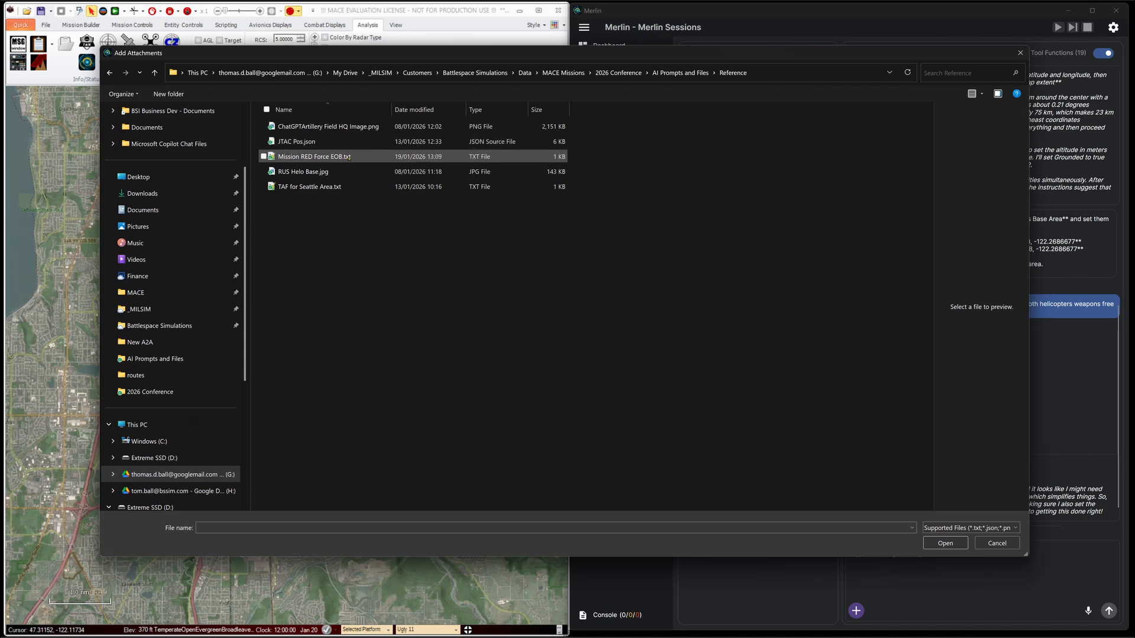
{"action": "left_click_drag", "start_coordinate": [933, 196], "coordinate": [566, 148]}
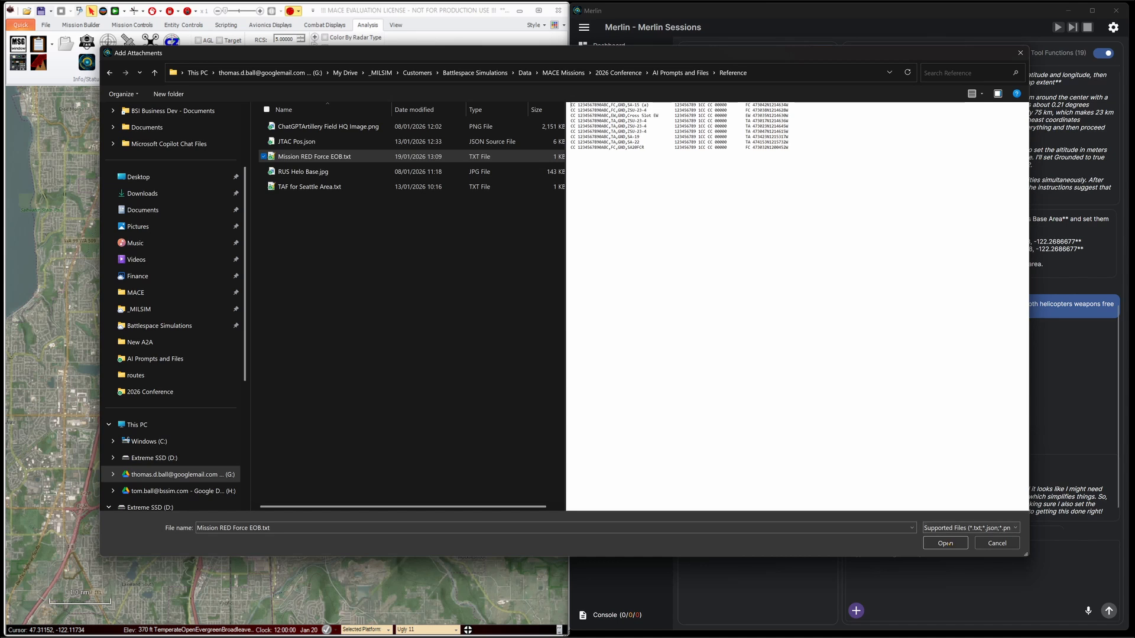
{"action": "left_click", "coordinate": [945, 543]}
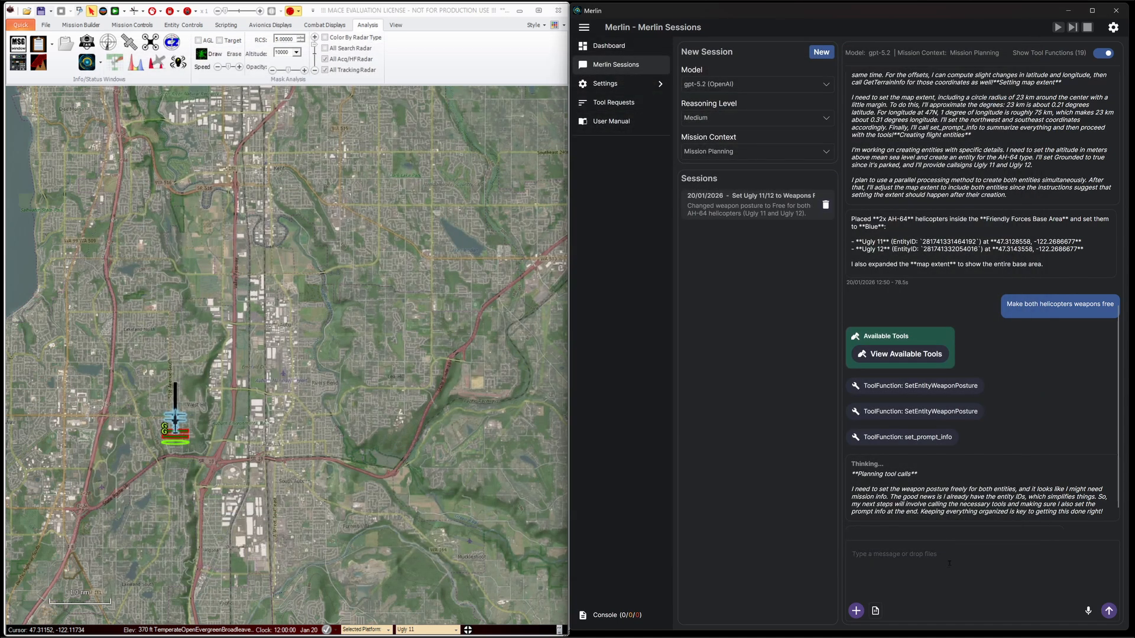
Ask Merlin to place the Red threats from the attached file as weapons free, autonomous types with an engagement posture, and watch the surrounding map area
{"action": "type", "text": "Using the attahced file place the Red threats correctly, make them weapon"}
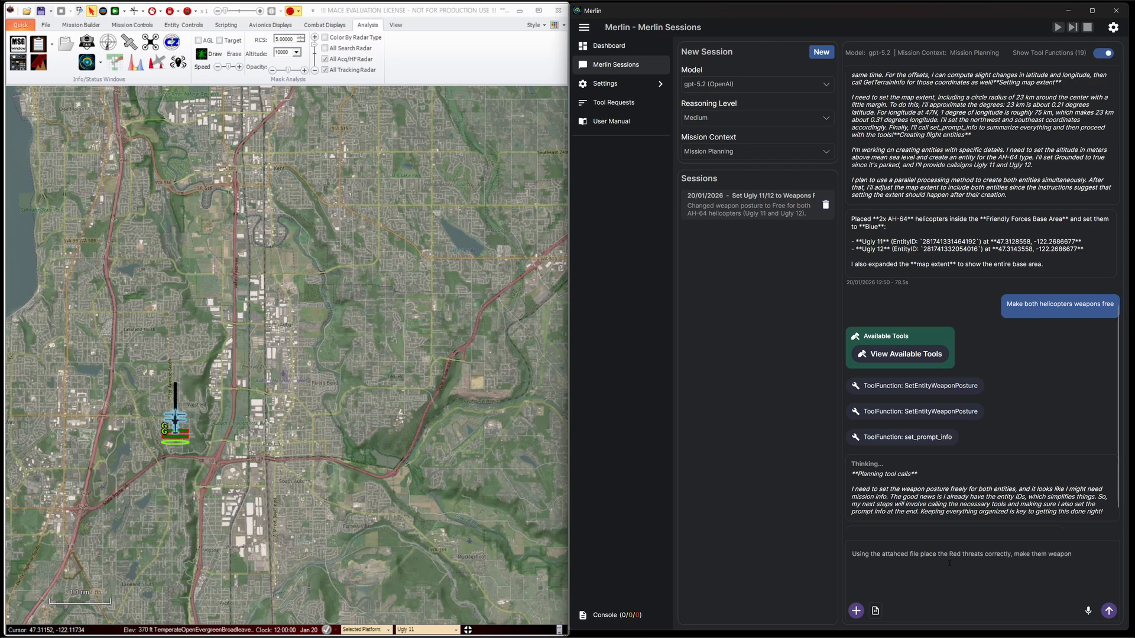
{"action": "type", "text": "s free and autonomus types,"}
{"action": "type", "text": " make their en"}
{"action": "type", "text": "gagement postu"}
{"action": "scroll", "coordinate": [324, 387], "scroll_direction": "down", "scroll_amount": 5}
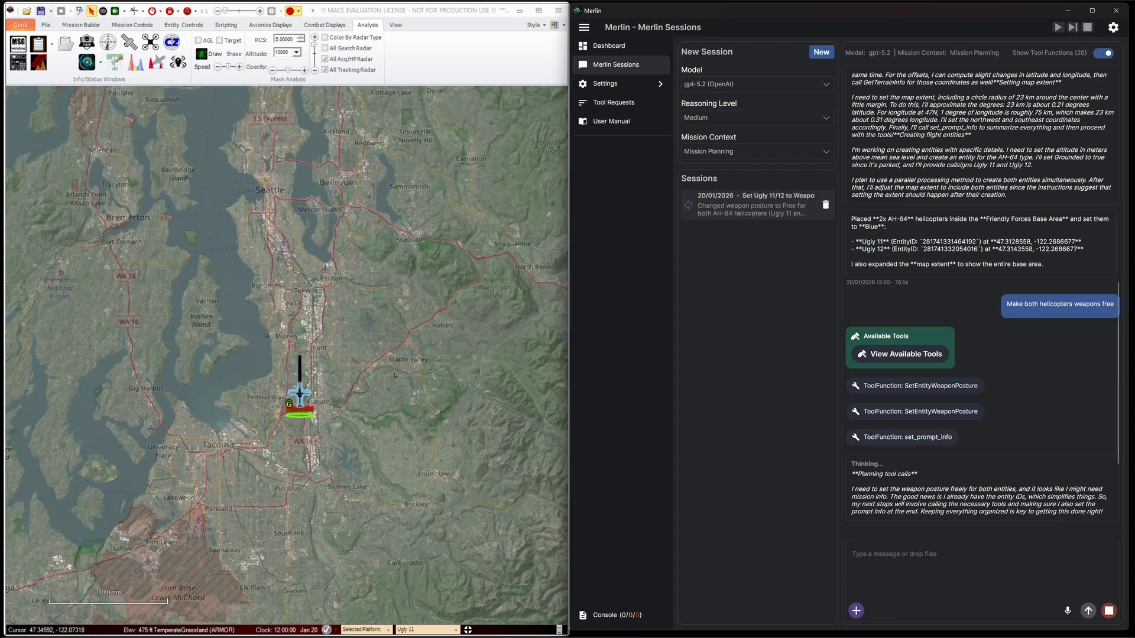
{"action": "left_click_drag", "start_coordinate": [561, 336], "coordinate": [426, 334]}
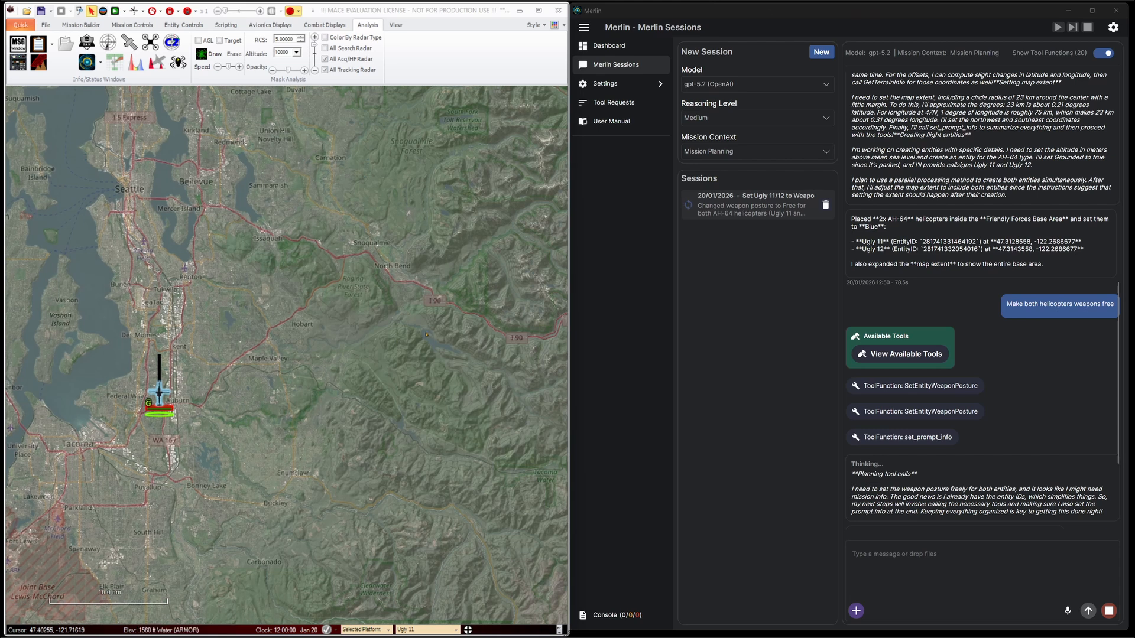
{"action": "scroll", "coordinate": [426, 334], "scroll_direction": "down", "scroll_amount": 1}
{"action": "left_click_drag", "start_coordinate": [440, 243], "coordinate": [425, 348]}
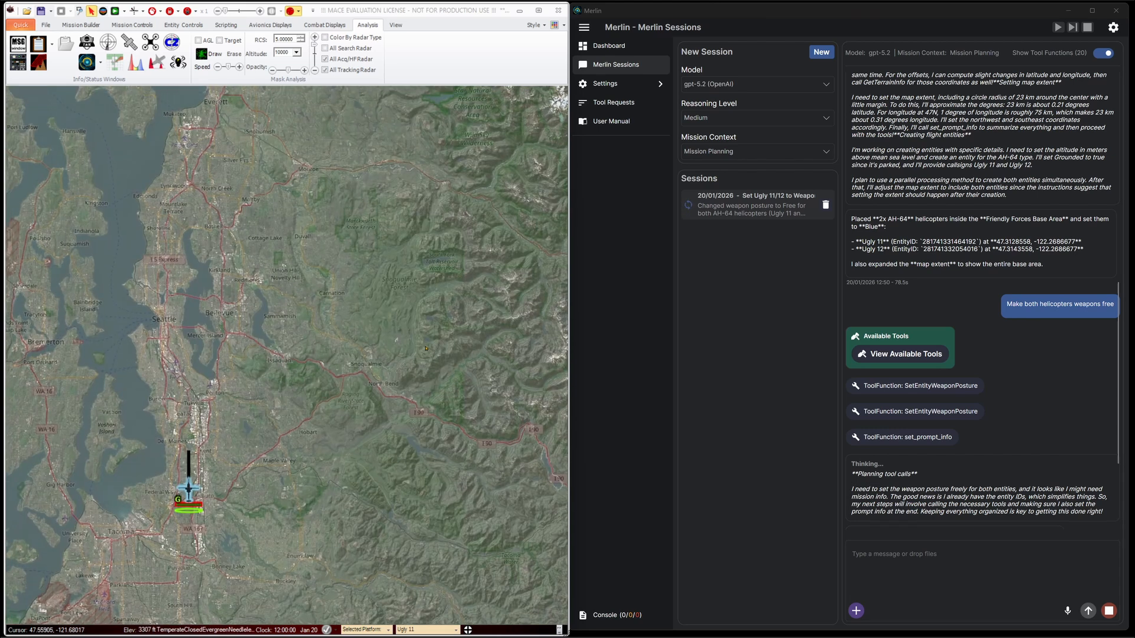
{"action": "left_click_drag", "start_coordinate": [494, 371], "coordinate": [445, 317]}
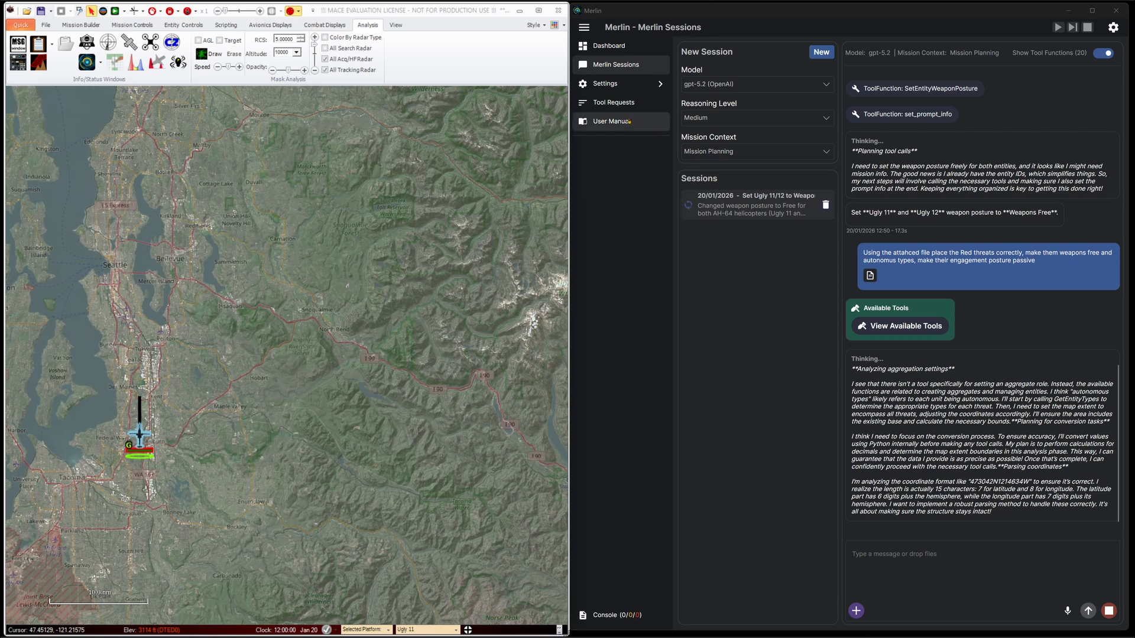
Open the Merlin User Manual for a brief look at its cover page and close it again
{"action": "left_click", "coordinate": [611, 121]}
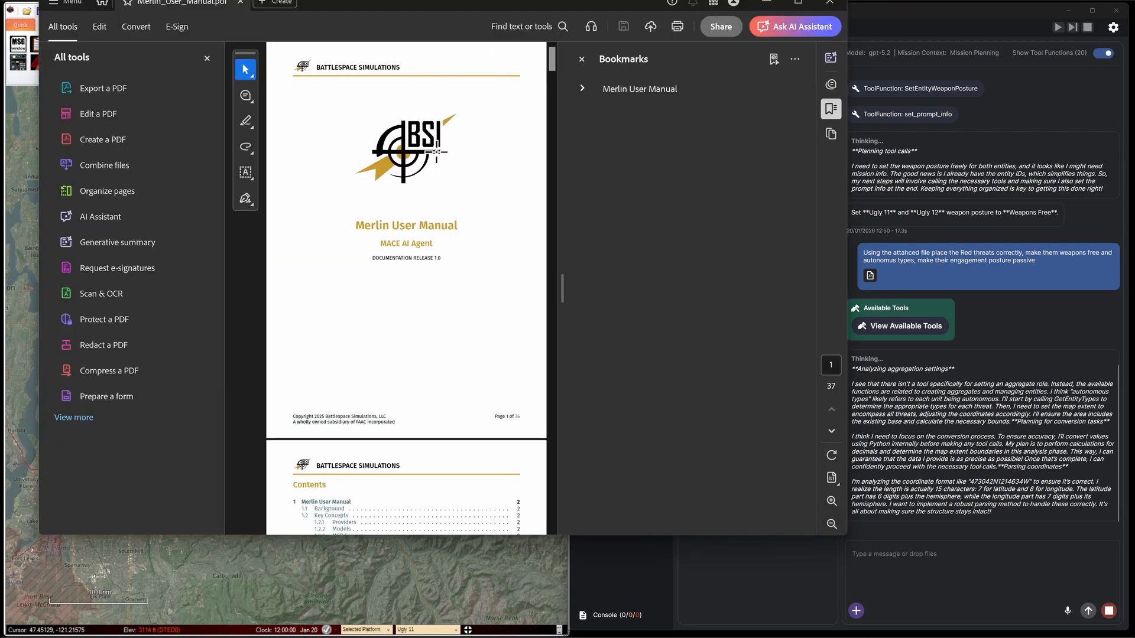
{"action": "left_click", "coordinate": [830, 3]}
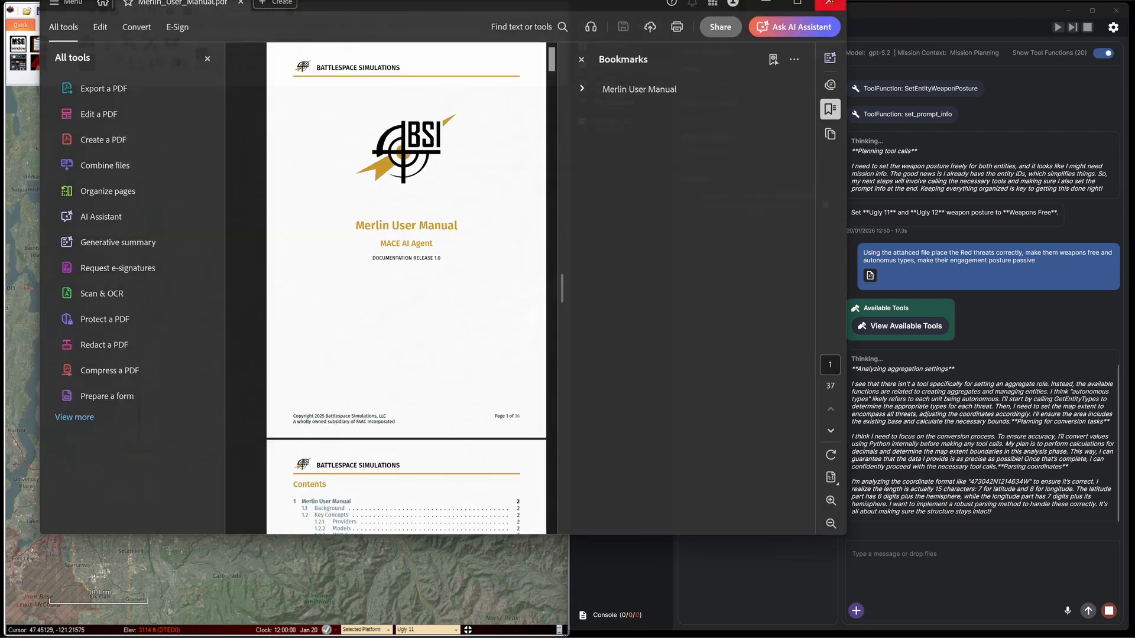
{"action": "left_click", "coordinate": [1000, 569]}
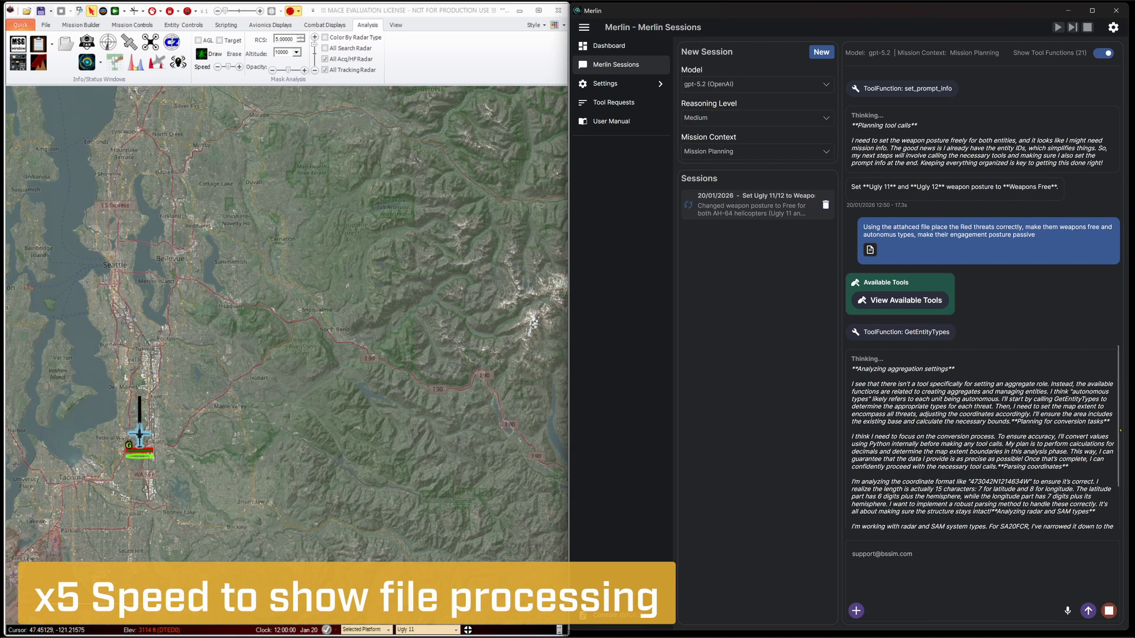
{"action": "key", "text": "ctrl+a"}
{"action": "key", "text": "BackSpace"}
Filter the mission-building platforms for "kno" and place a Known Point on the map just southeast of the SA-15 threat cluster
{"action": "scroll", "coordinate": [1080, 467], "scroll_direction": "down", "scroll_amount": 4}
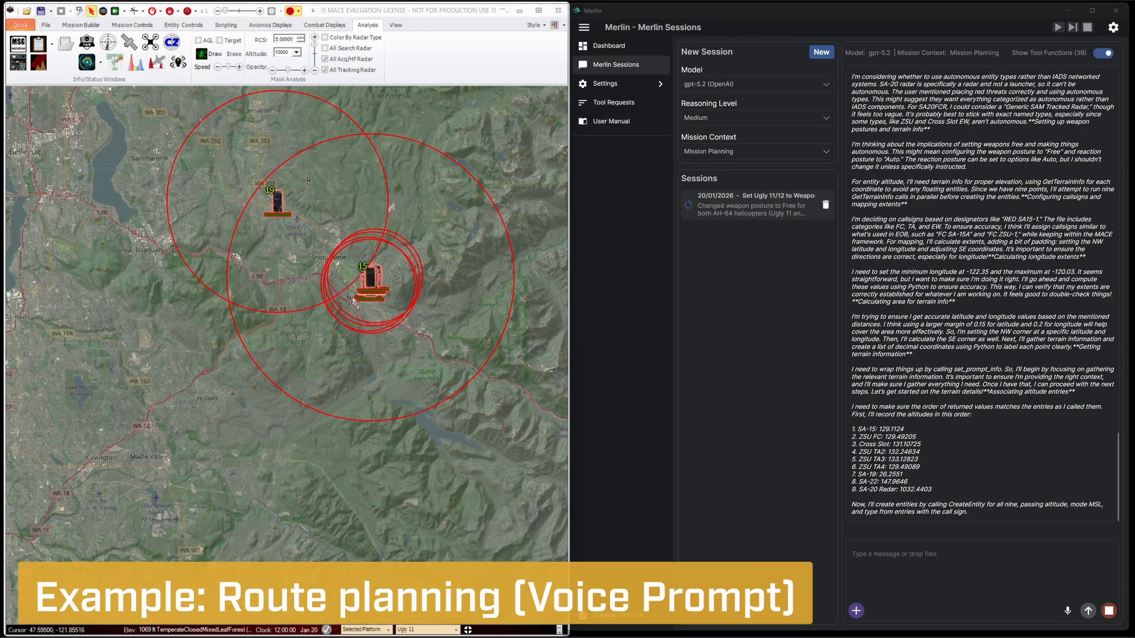
{"action": "left_click", "coordinate": [92, 26]}
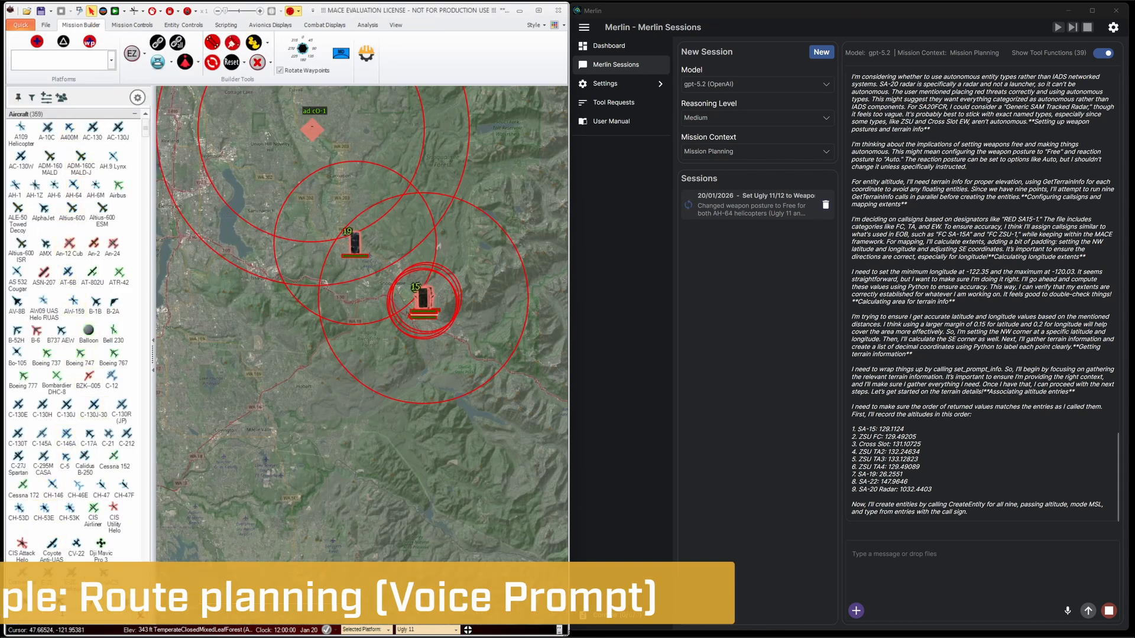
{"action": "type", "text": "kno"}
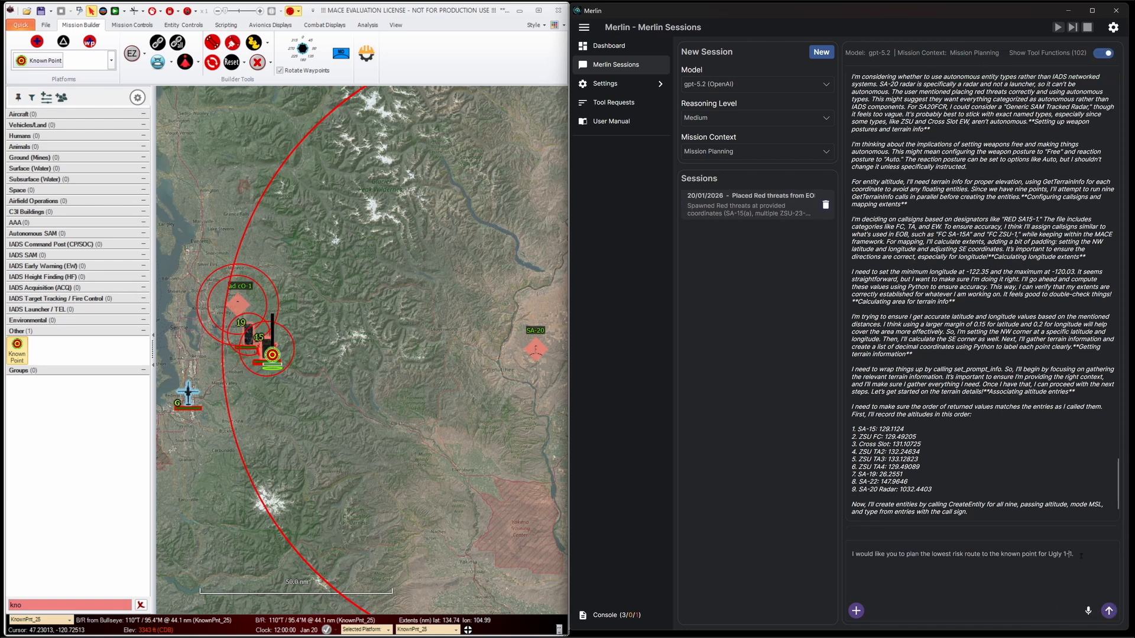
Ask Merlin to plan the lowest risk route to the known point for Ugly 11, and view the route on the map
{"action": "key", "text": "Return"}
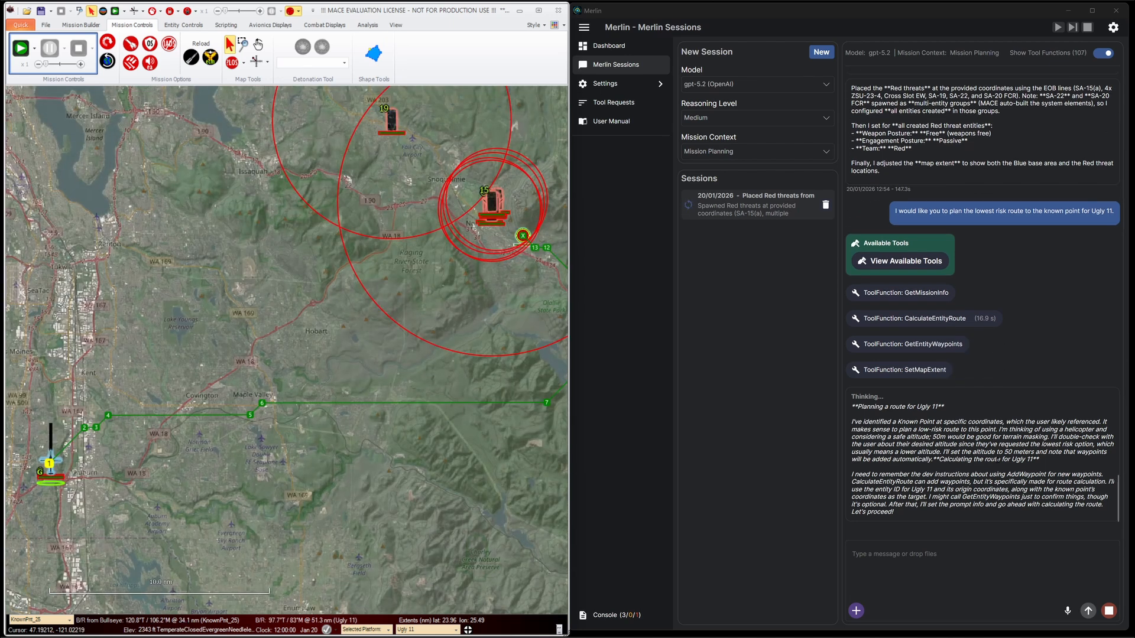
{"action": "scroll", "coordinate": [405, 462], "scroll_direction": "down", "scroll_amount": 1}
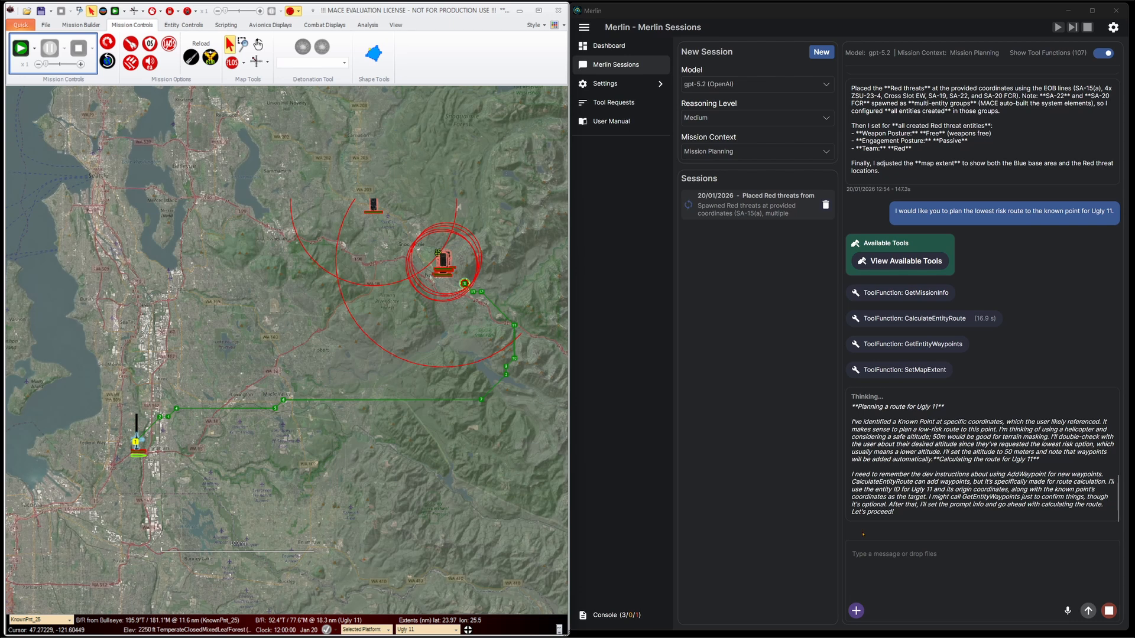